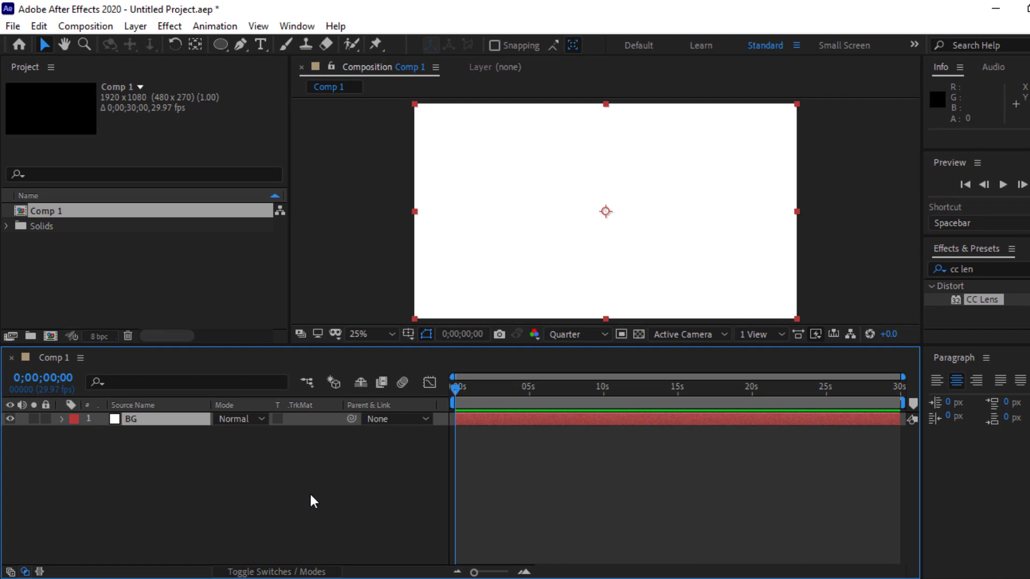
Add a full-frame elliptical mask to the BG layer and set its mask feather to 675 pixels
left_click(220, 45)
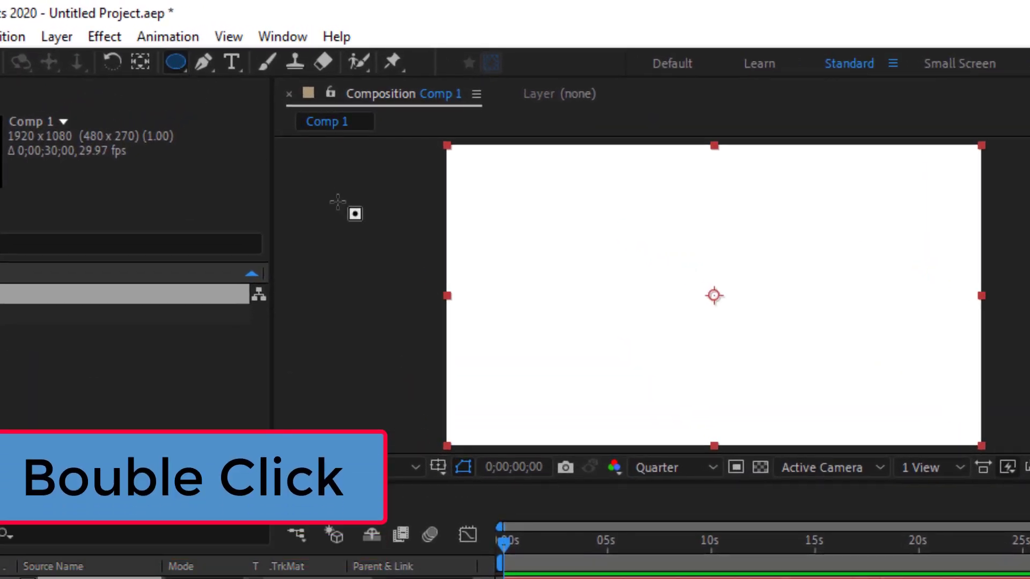
double_click(173, 63)
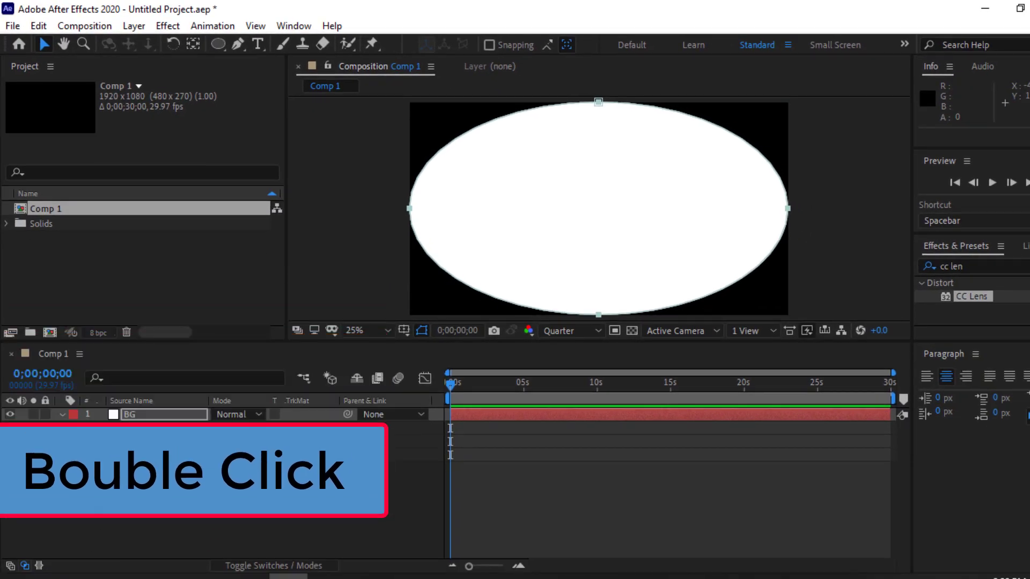
left_click(89, 442)
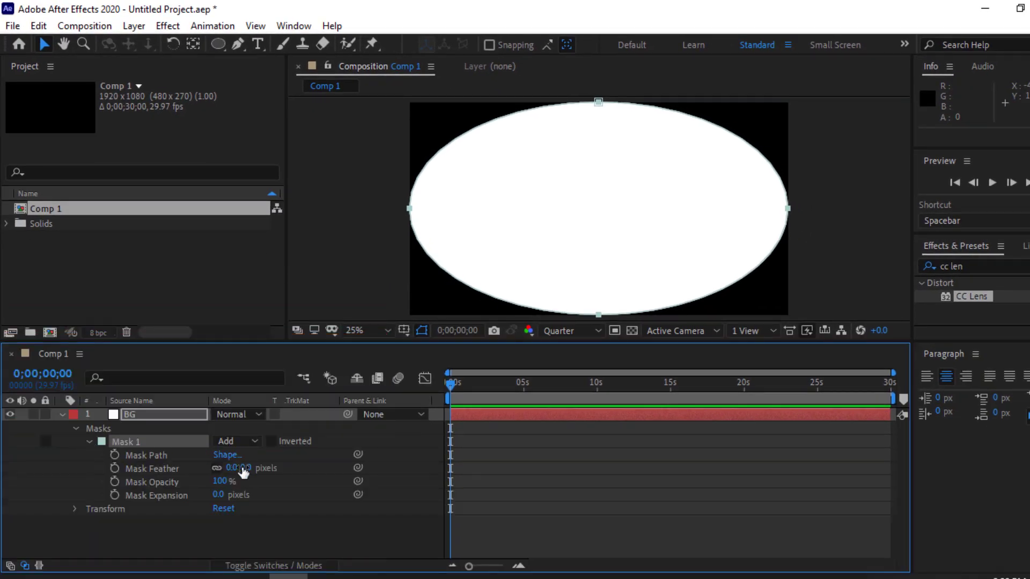
left_click(235, 469)
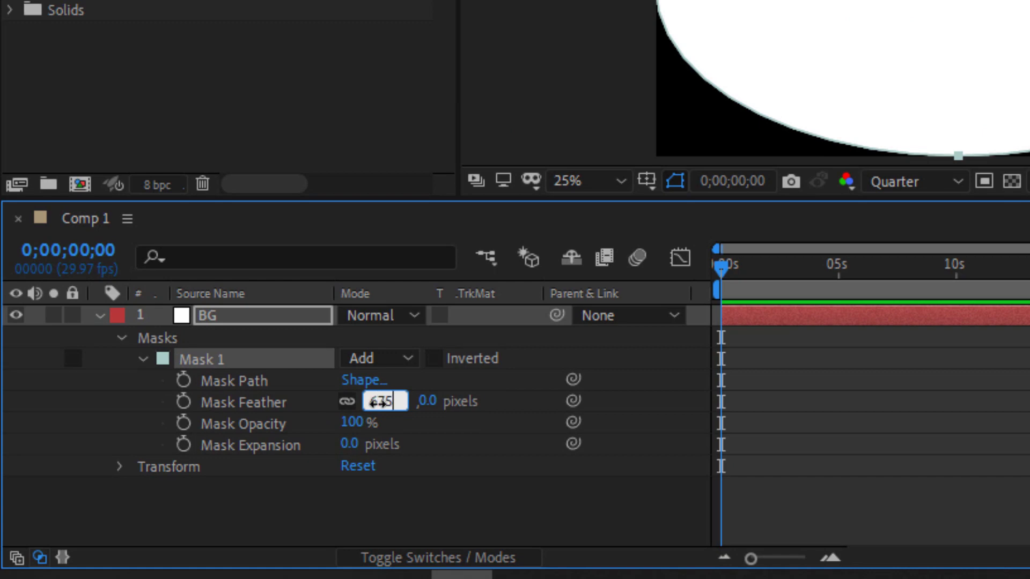
key("Return")
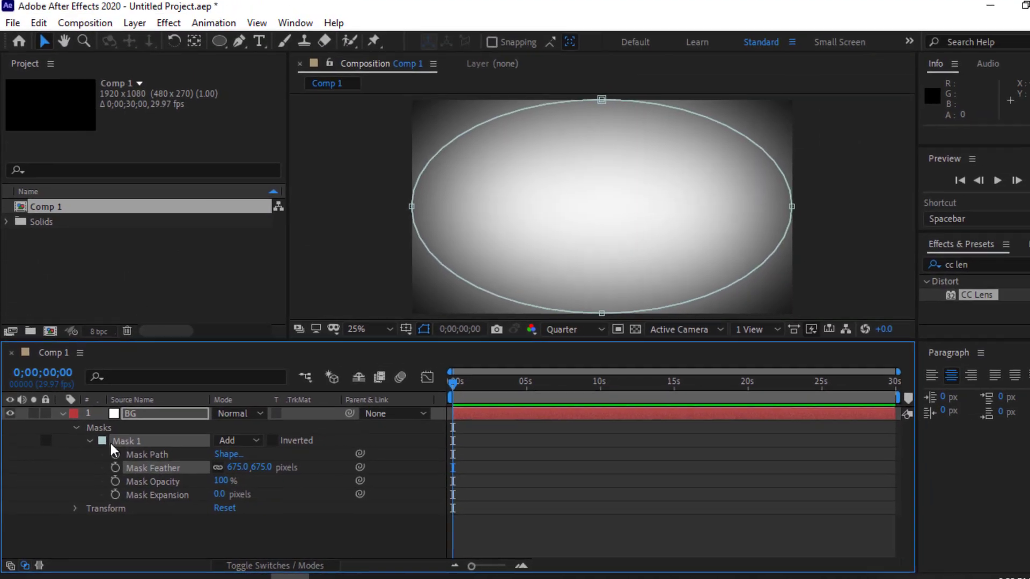
left_click(99, 315)
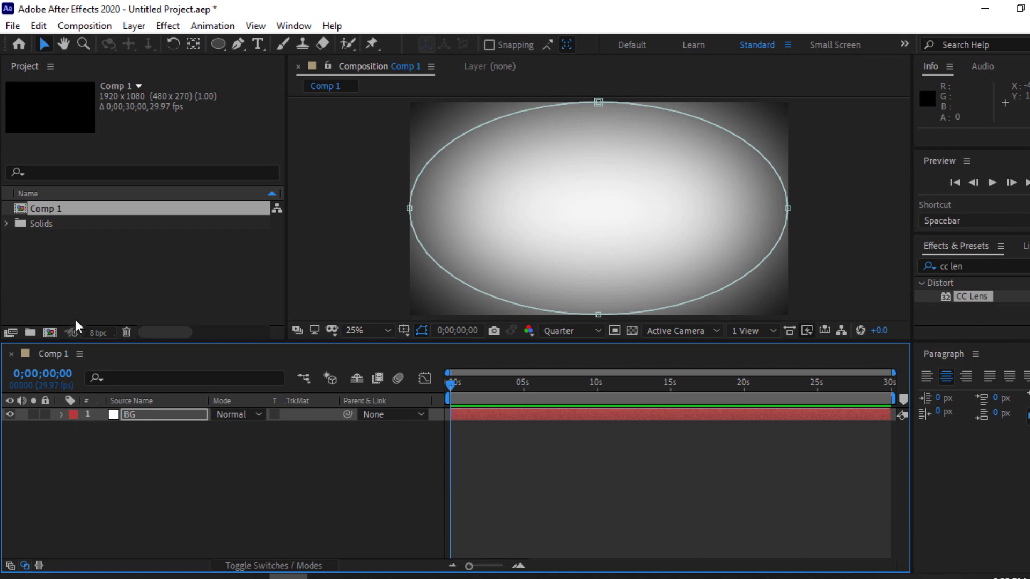
Import my design logo.png and place it in Comp 1 above the BG layer
double_click(69, 282)
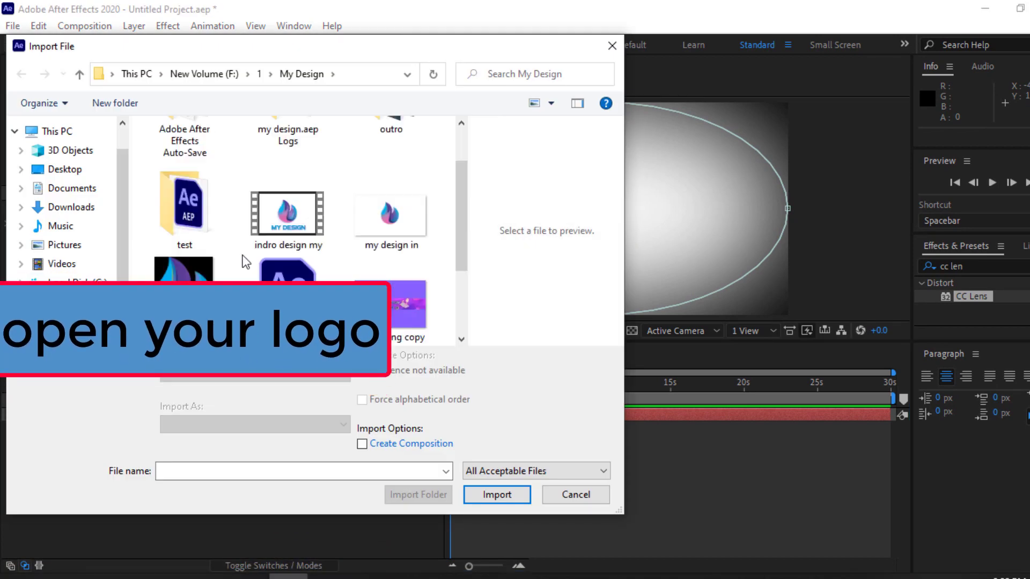
left_click(184, 269)
left_click(496, 494)
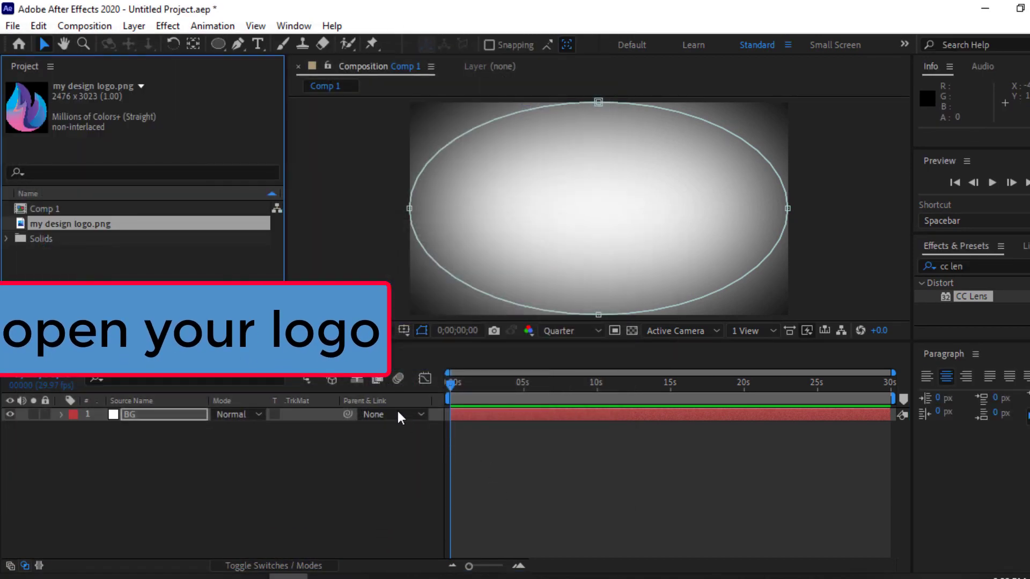
left_click_drag(74, 223, 113, 420)
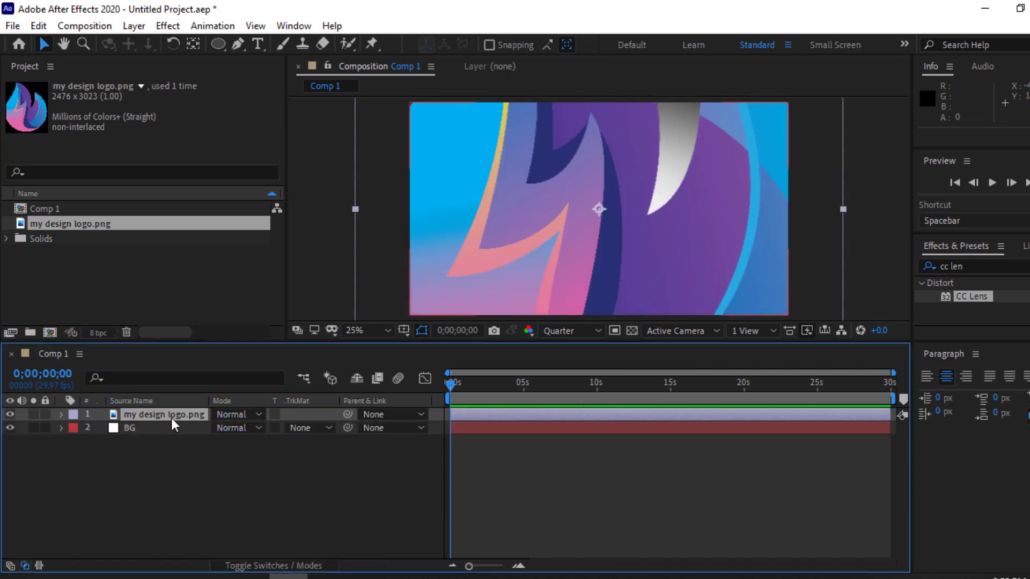
Scale the my design logo.png layer down to 16%
key("s")
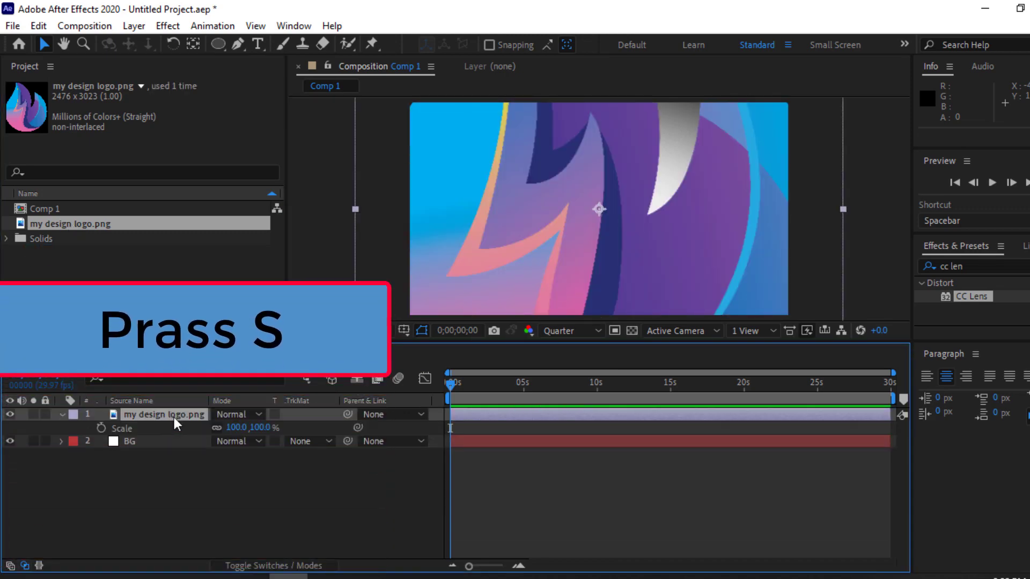
left_click_drag(236, 427, 172, 429)
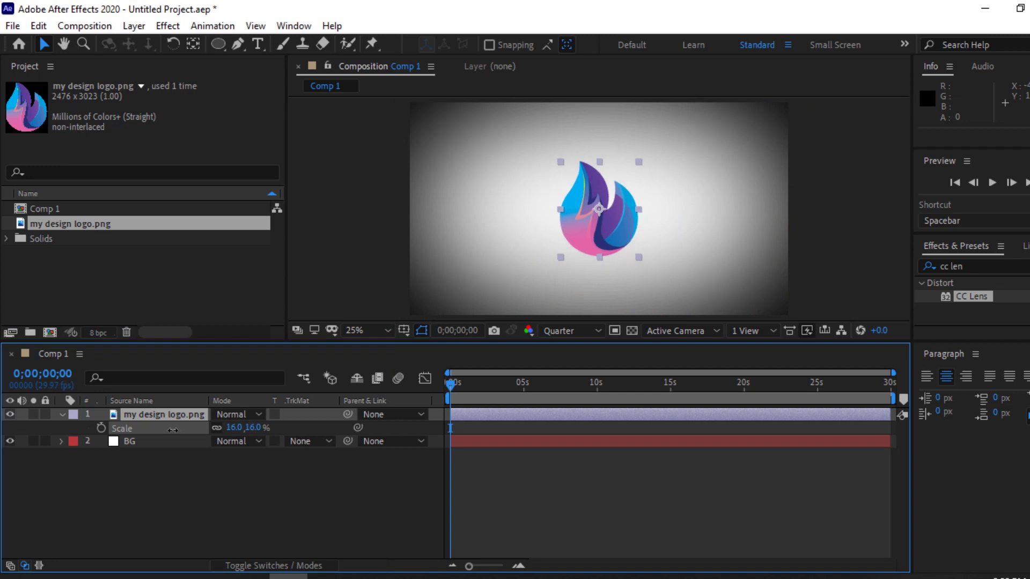
left_click(166, 466)
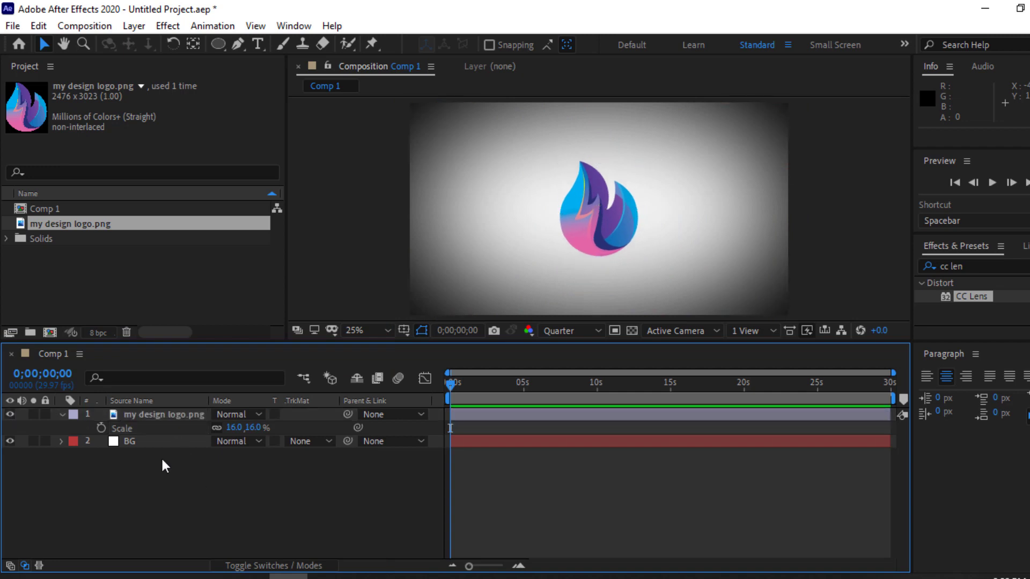
left_click(63, 416)
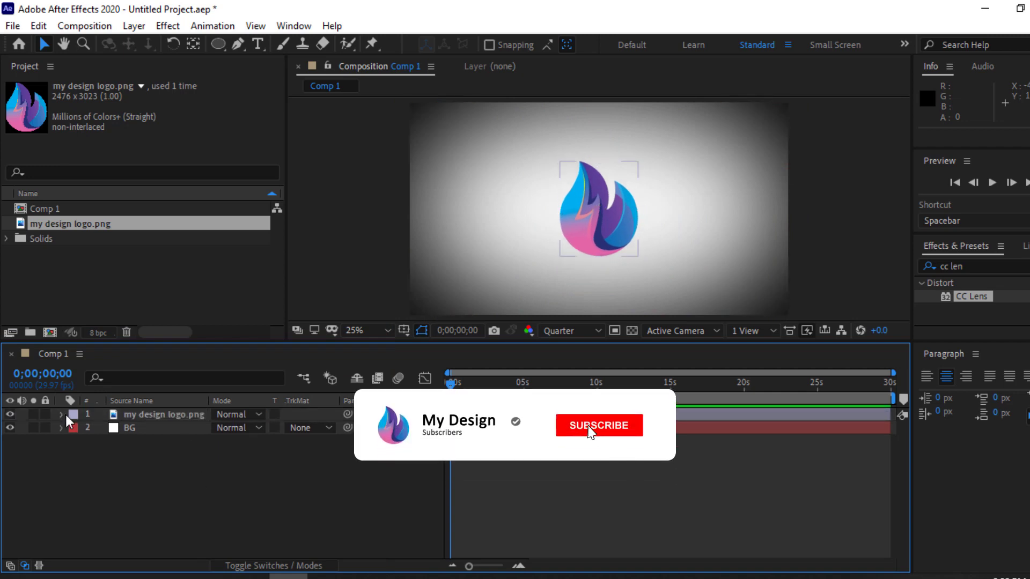
Pre-compose the my design logo.png layer as "logo", moving all attributes into the new composition
right_click(136, 416)
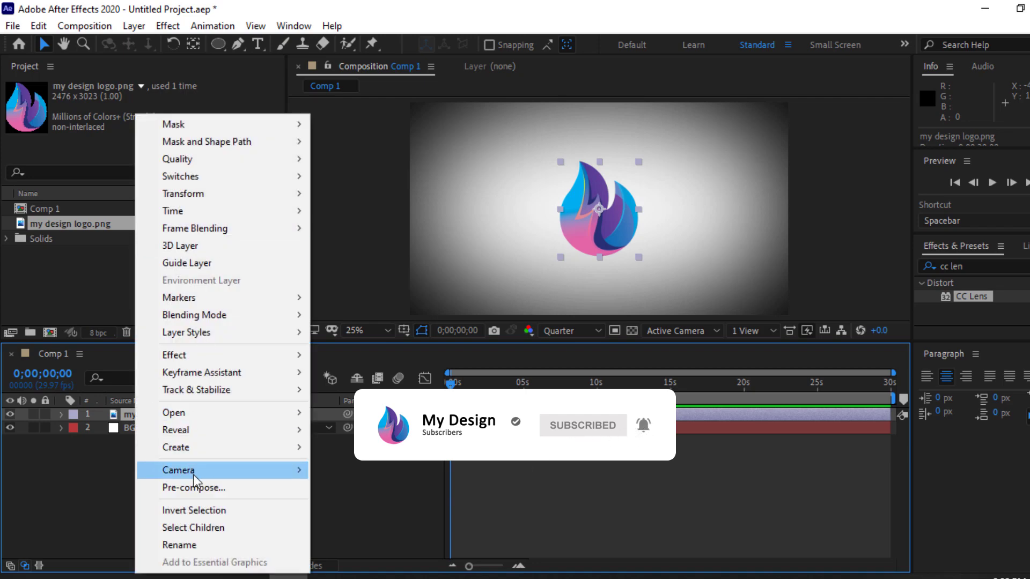
left_click(198, 488)
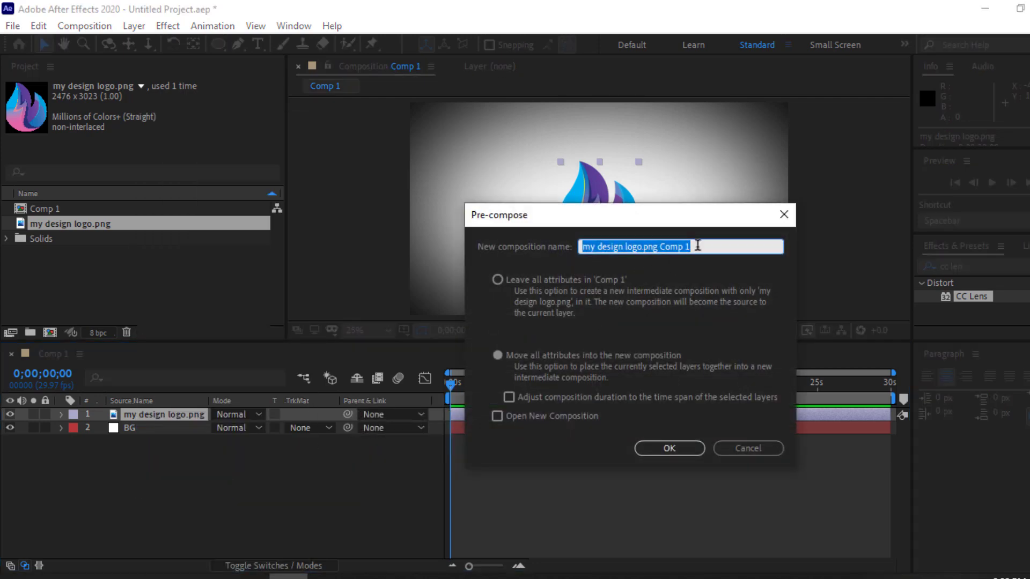
key("BackSpace")
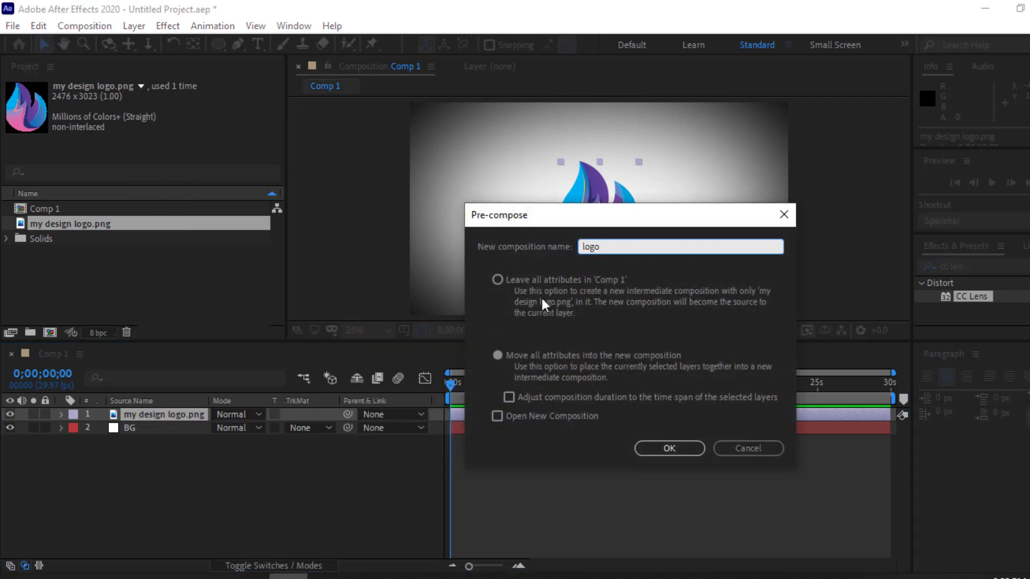
left_click(499, 357)
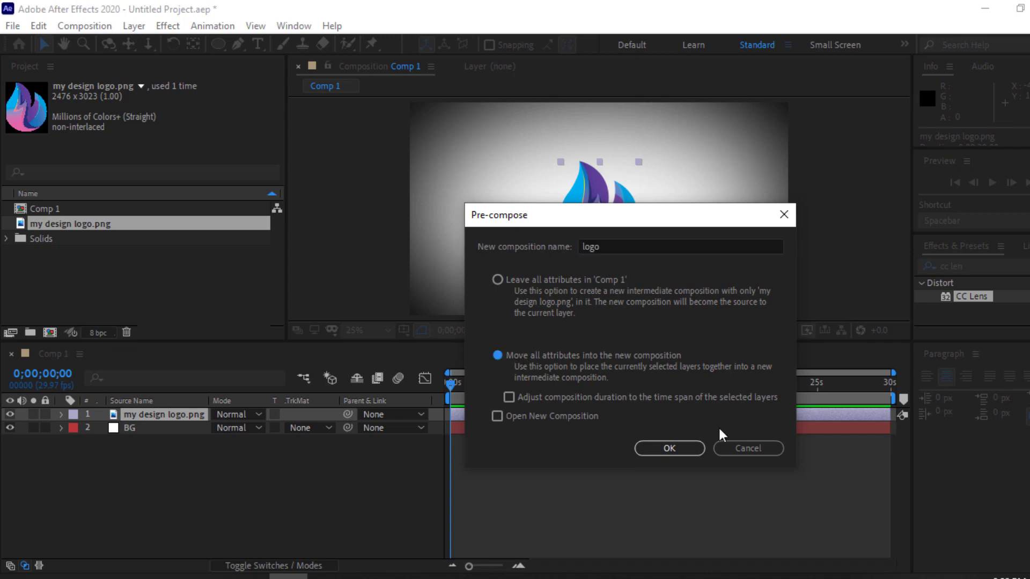
left_click(668, 449)
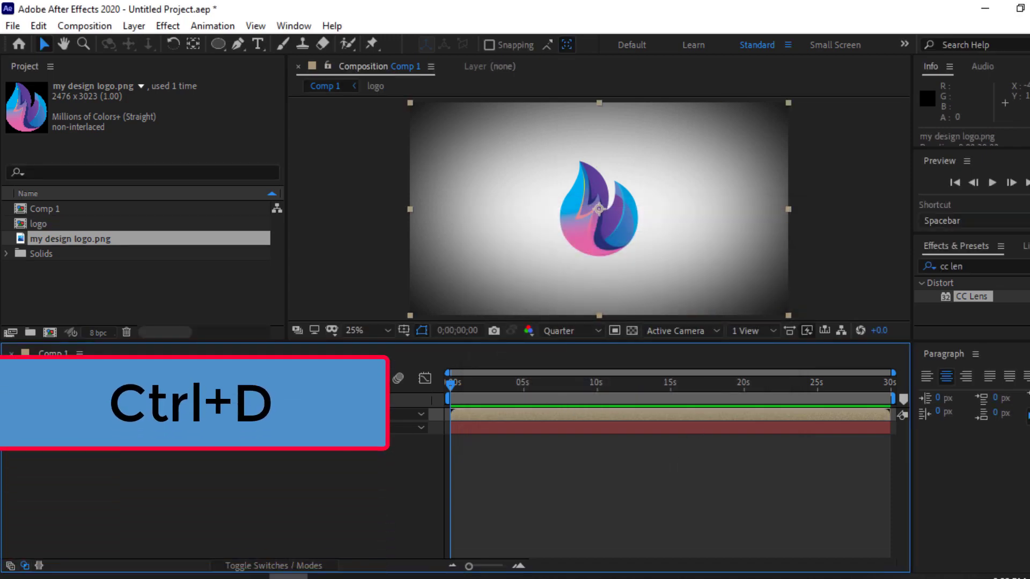
Duplicate the logo layer and hide the lower copy
key("ctrl+d")
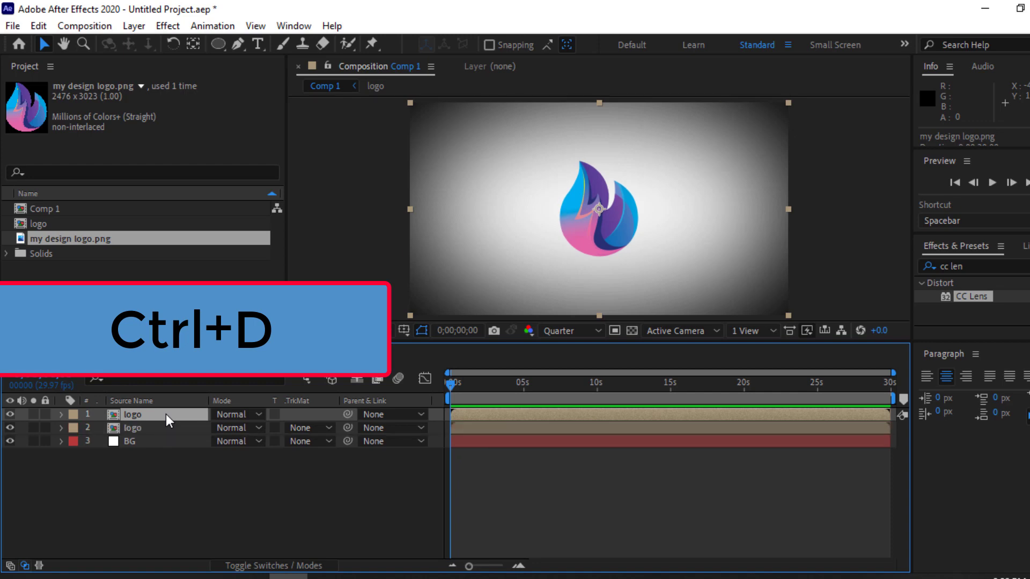
left_click(10, 427)
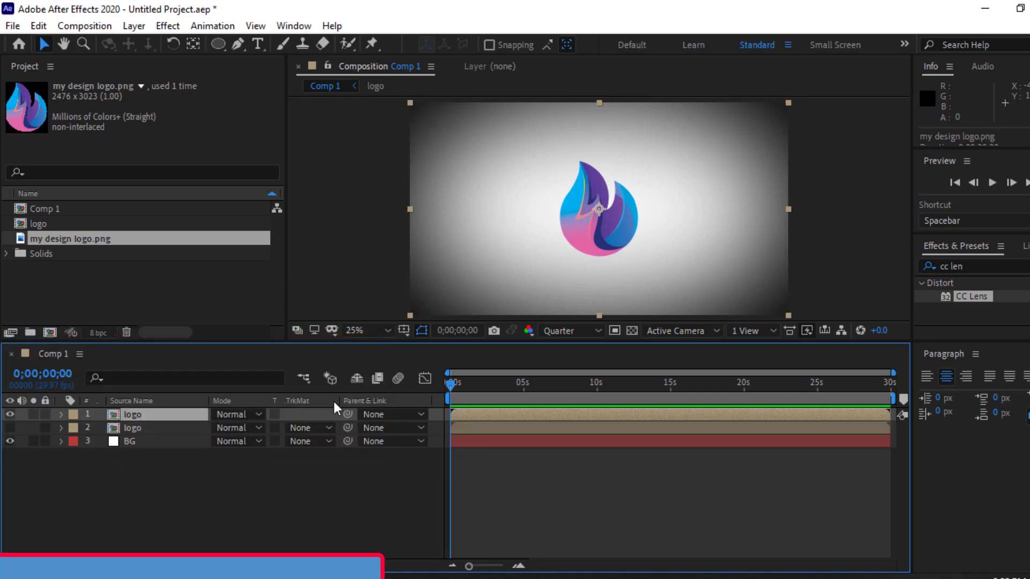
Find the CC Ball Action effect and apply it to the upper logo layer
left_click(985, 261)
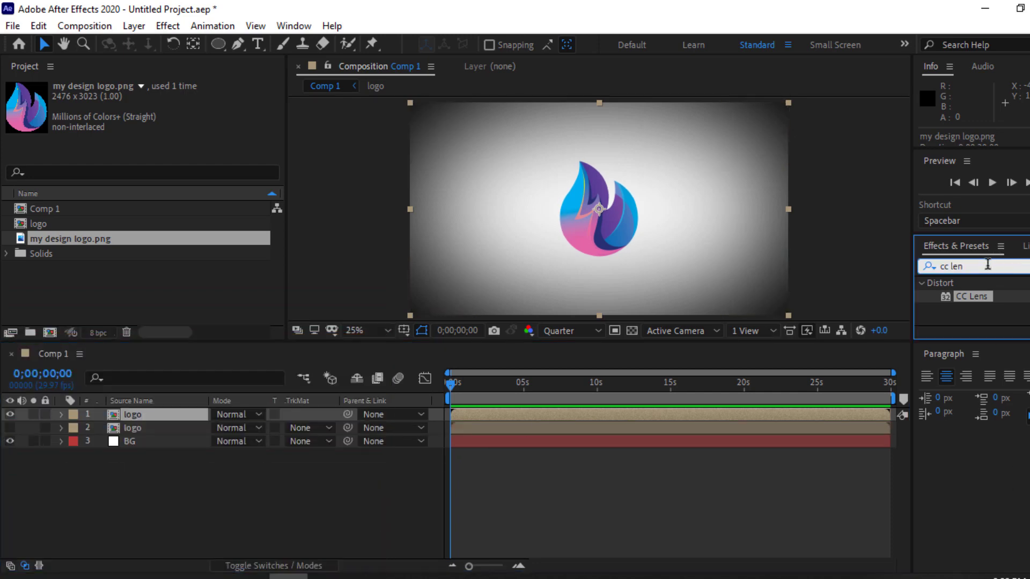
key("ctrl+a")
type("cc")
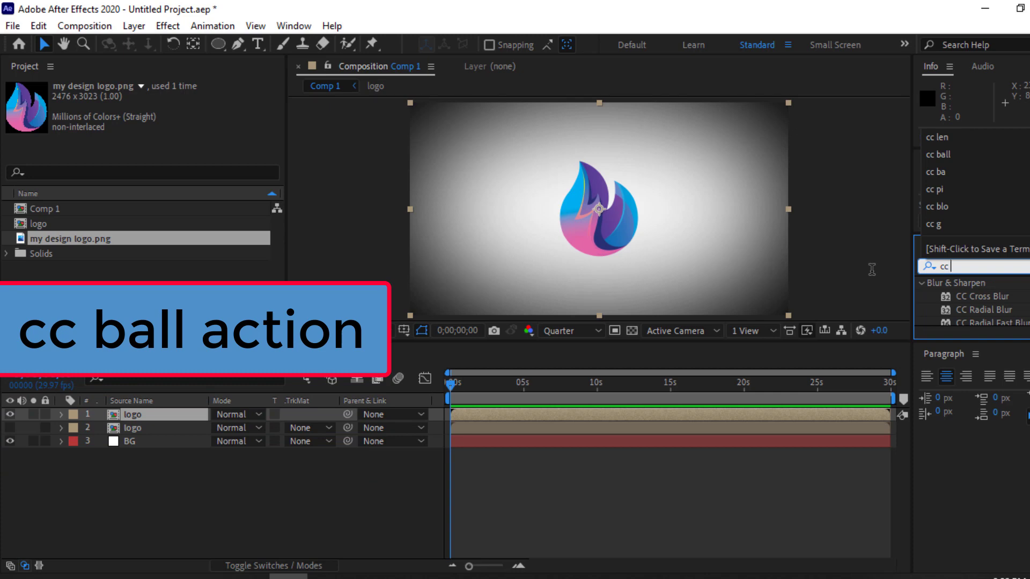
type(" ball")
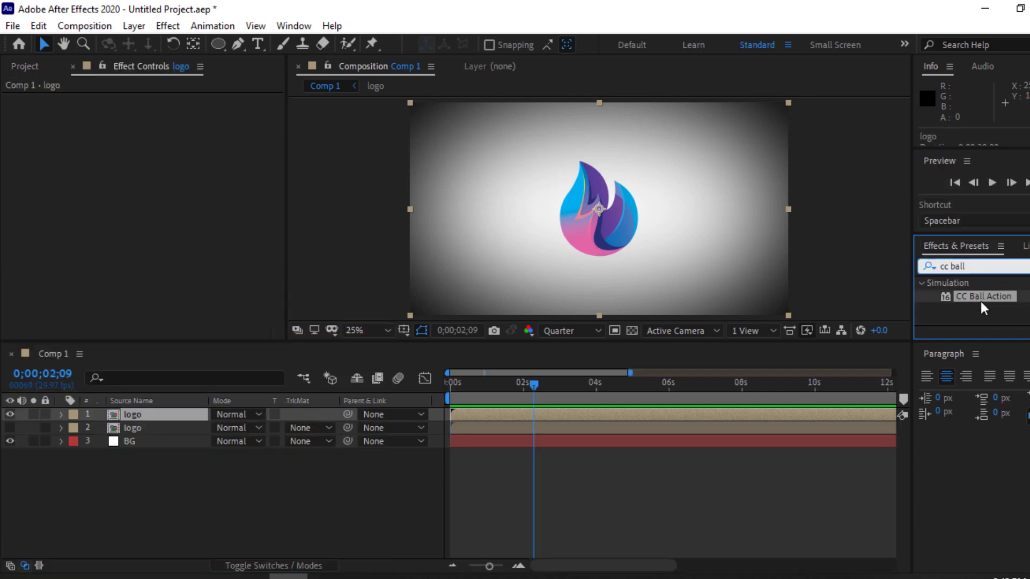
left_click_drag(981, 296, 171, 419)
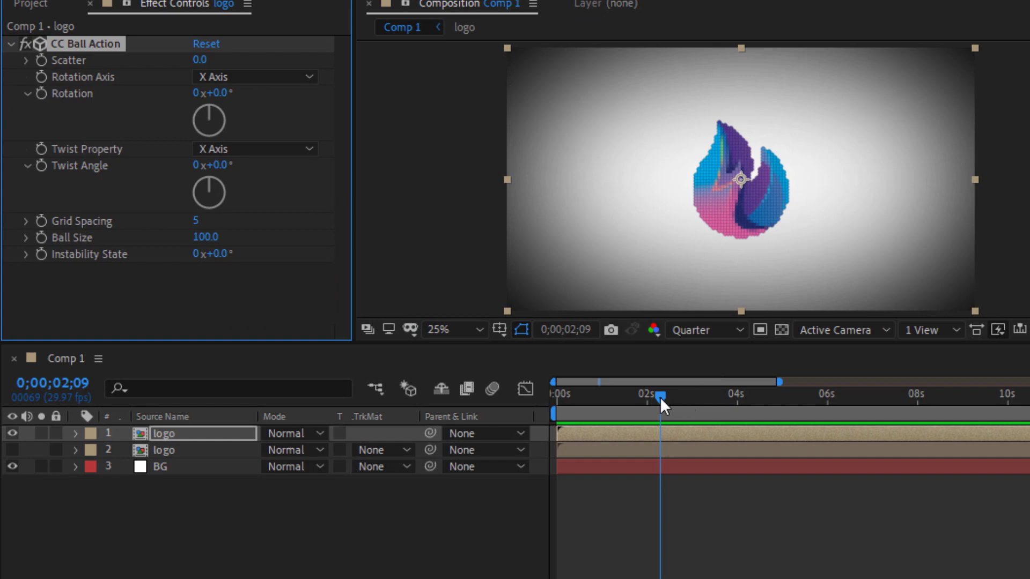
Start keyframing CC Ball Action's Scatter and Rotation at 0;00;02;00 on the upper logo layer
left_click_drag(659, 396, 645, 399)
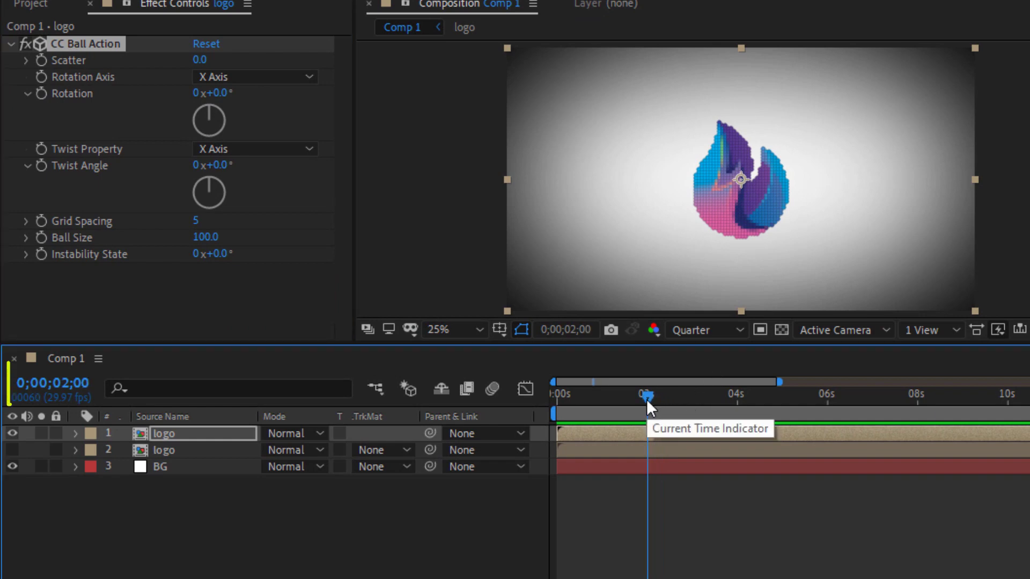
left_click(43, 59)
left_click(42, 93)
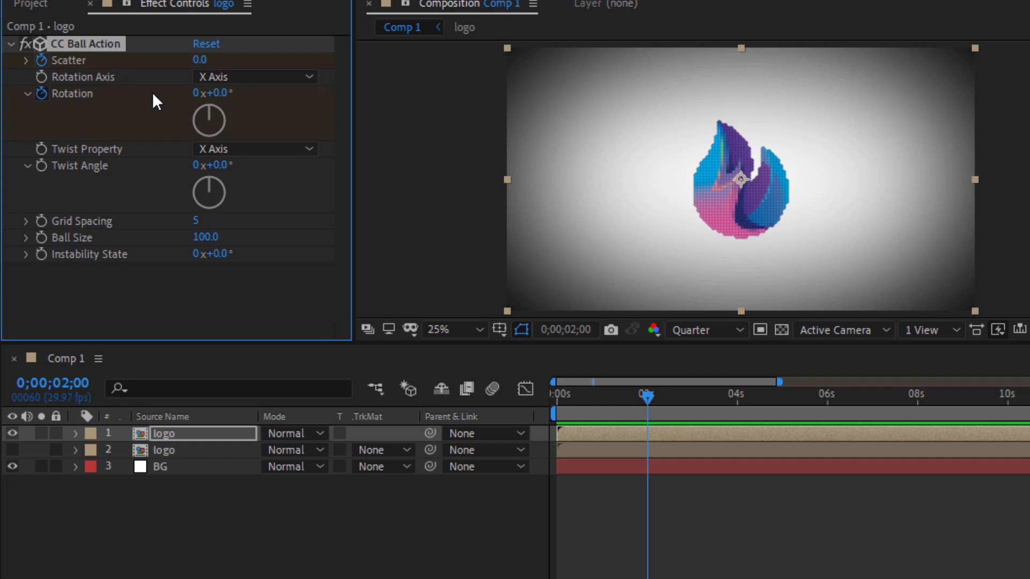
Set the CC Ball Action rotation axis to Z Axis
left_click(255, 77)
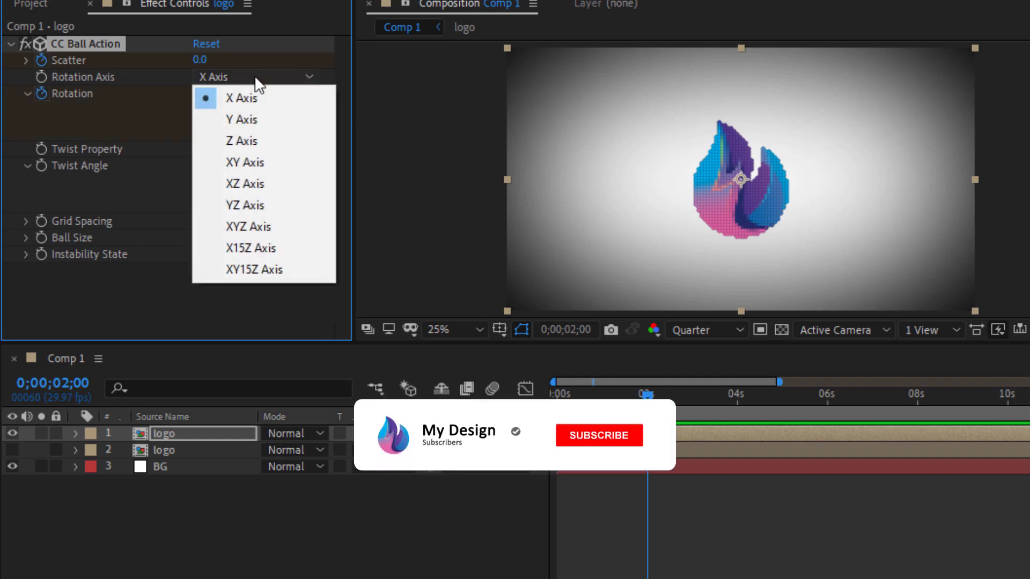
left_click(251, 139)
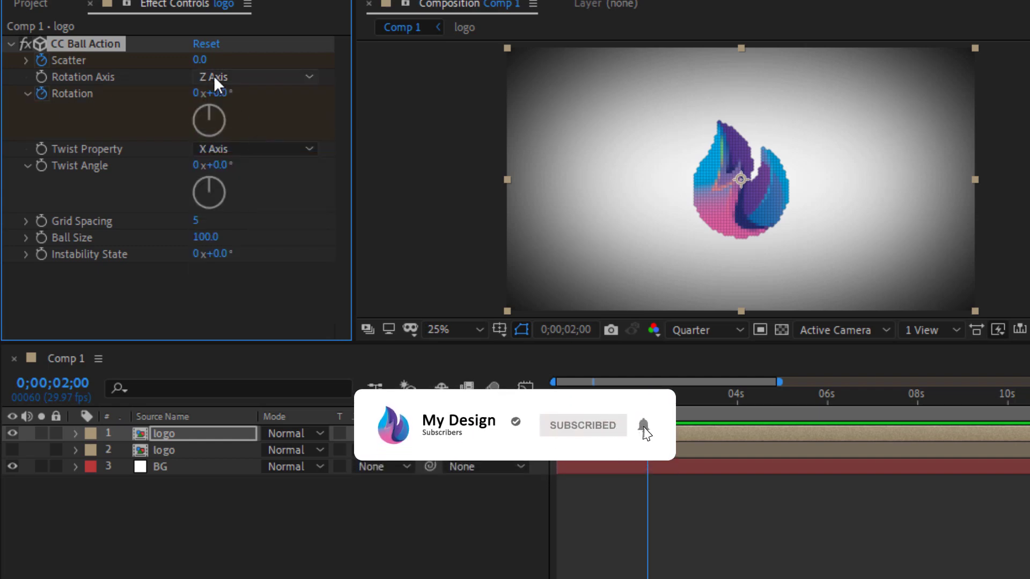
left_click(199, 60)
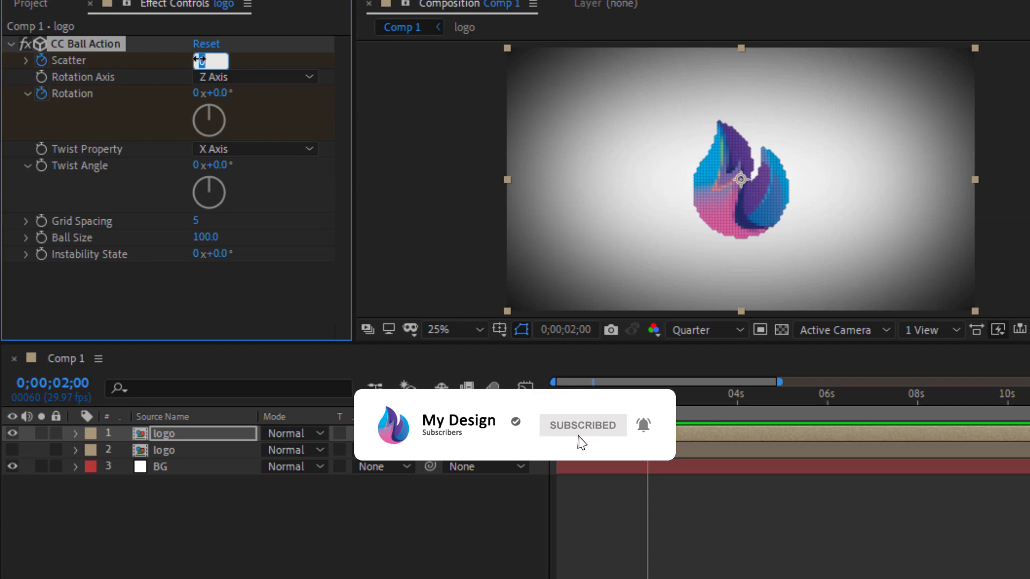
left_click(295, 114)
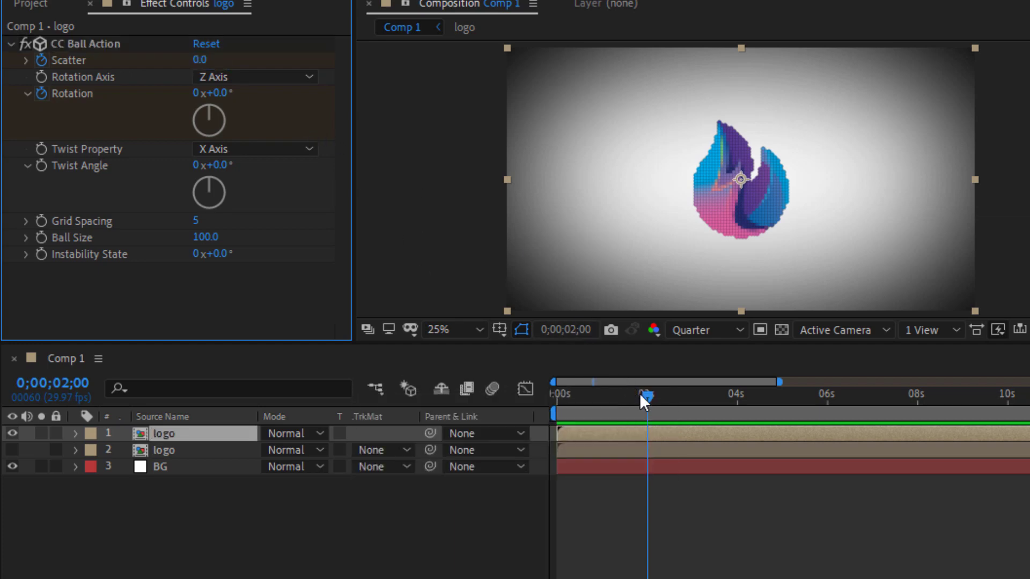
Keyframe CC Ball Action at 0;00;00;00 with Scatter 500 and Rotation at -2 revolutions
left_click_drag(648, 397, 465, 399)
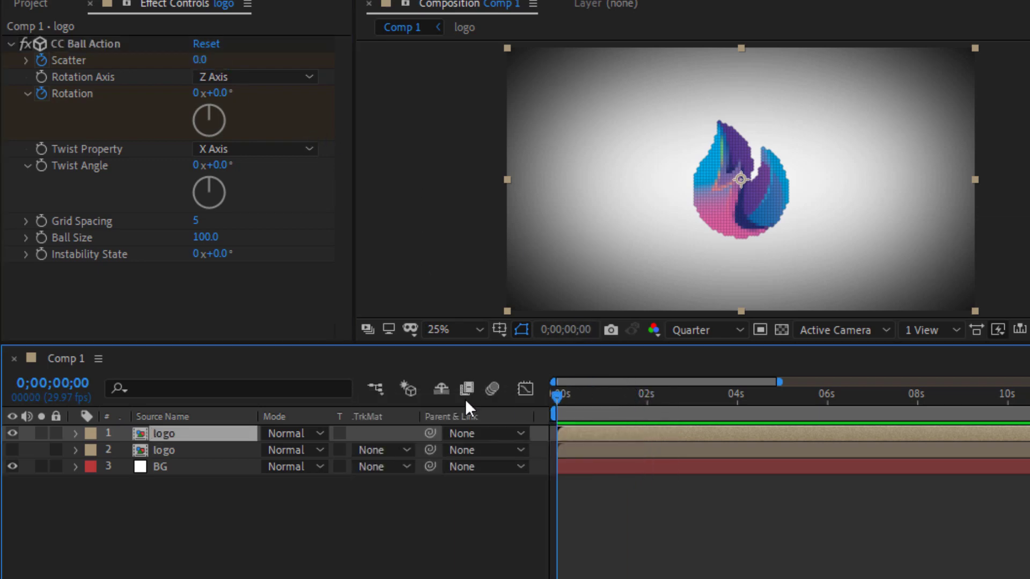
left_click(205, 60)
type("50")
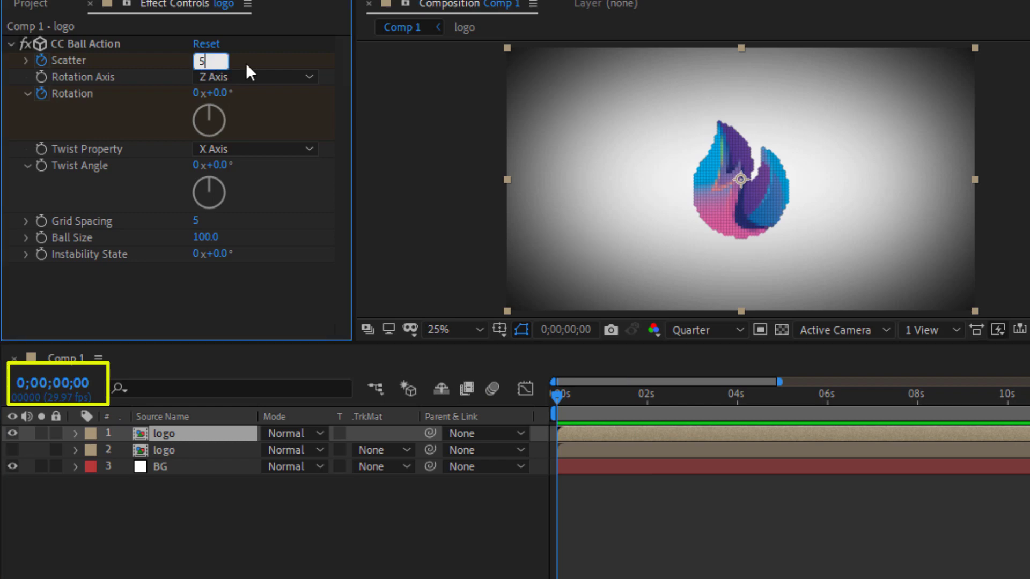
key("Return")
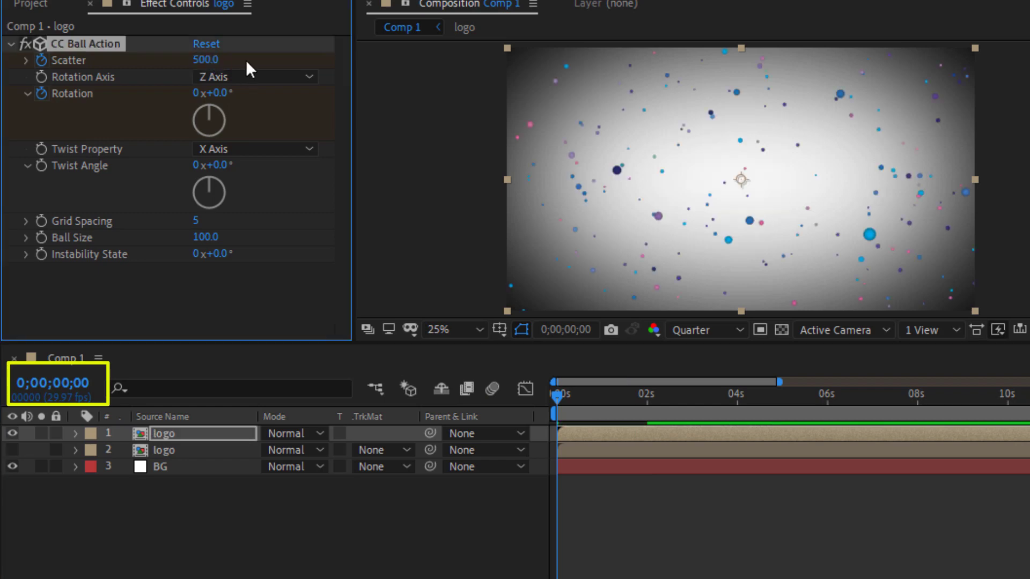
left_click(196, 94)
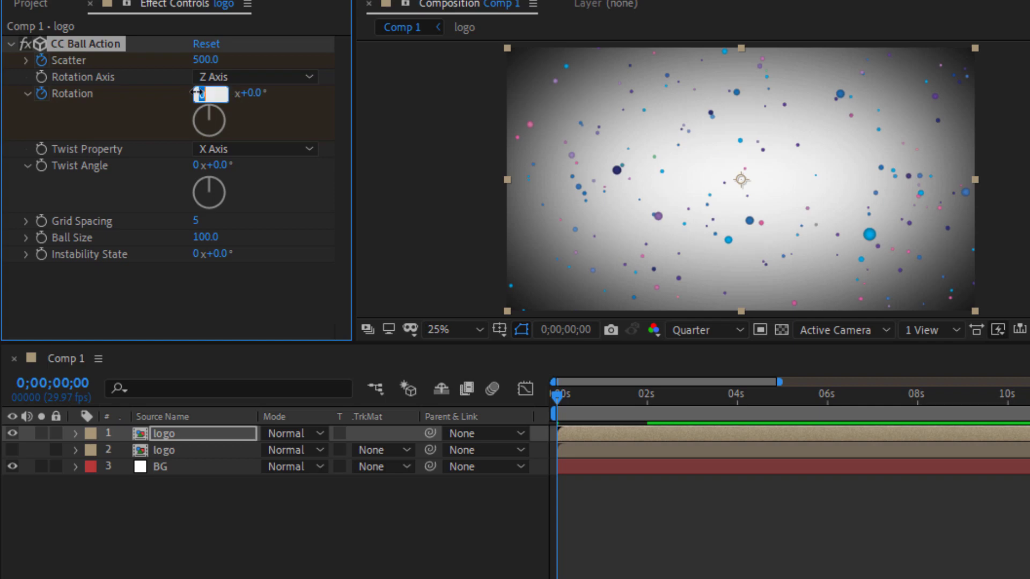
key("Return")
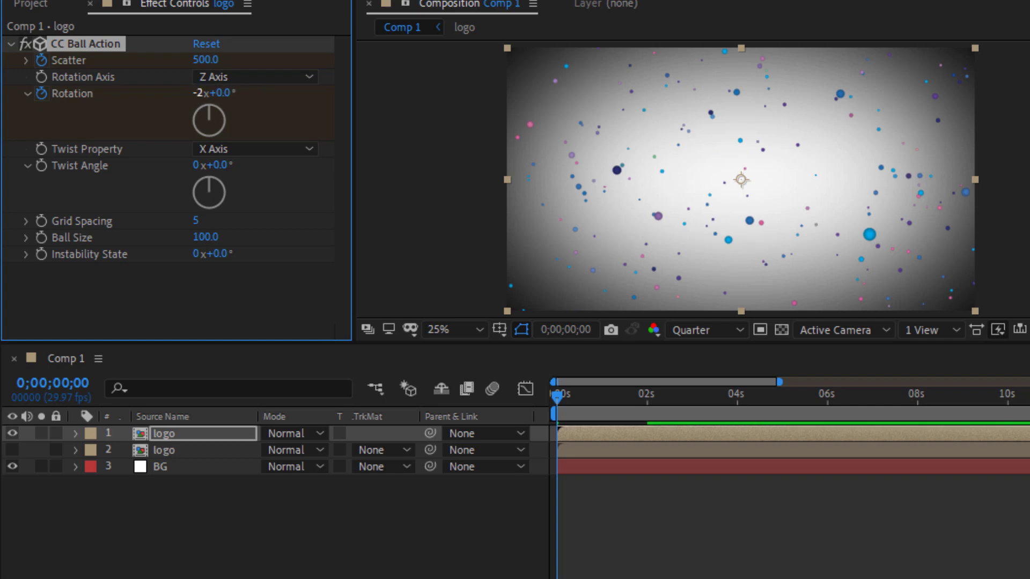
Preview the scatter animation and return the current time to 0;00;00;00
key("space")
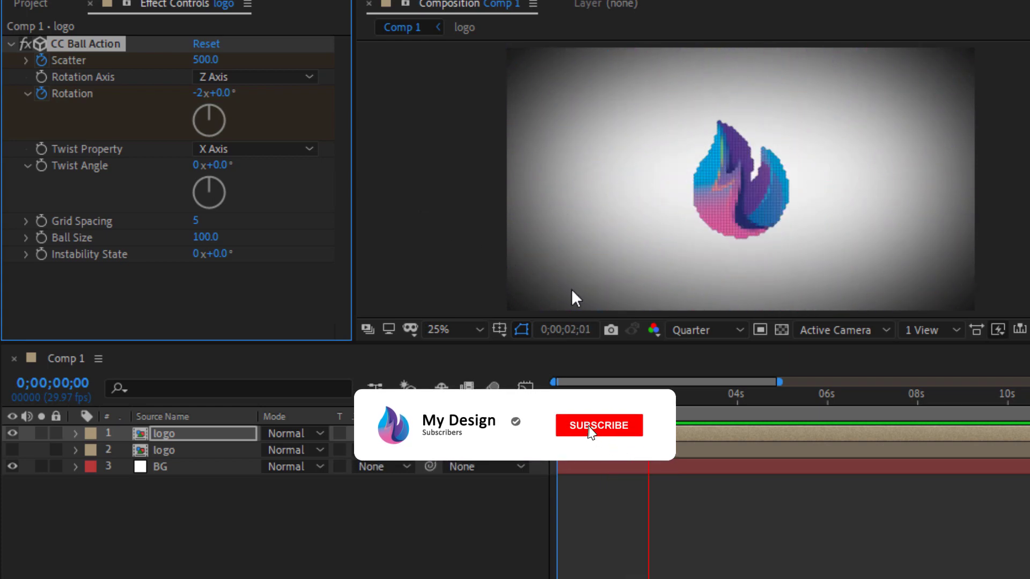
key("space")
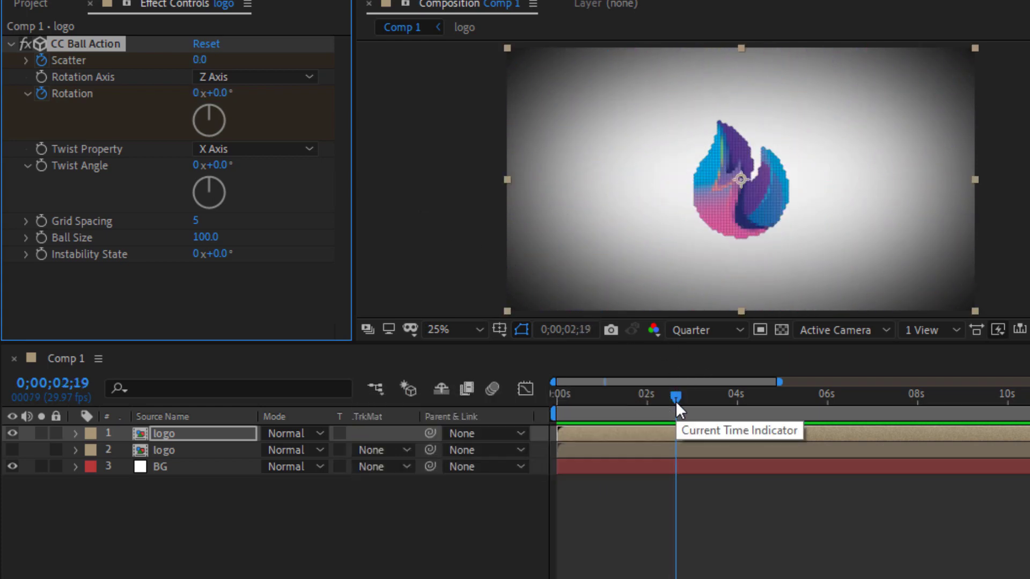
left_click_drag(674, 401, 516, 414)
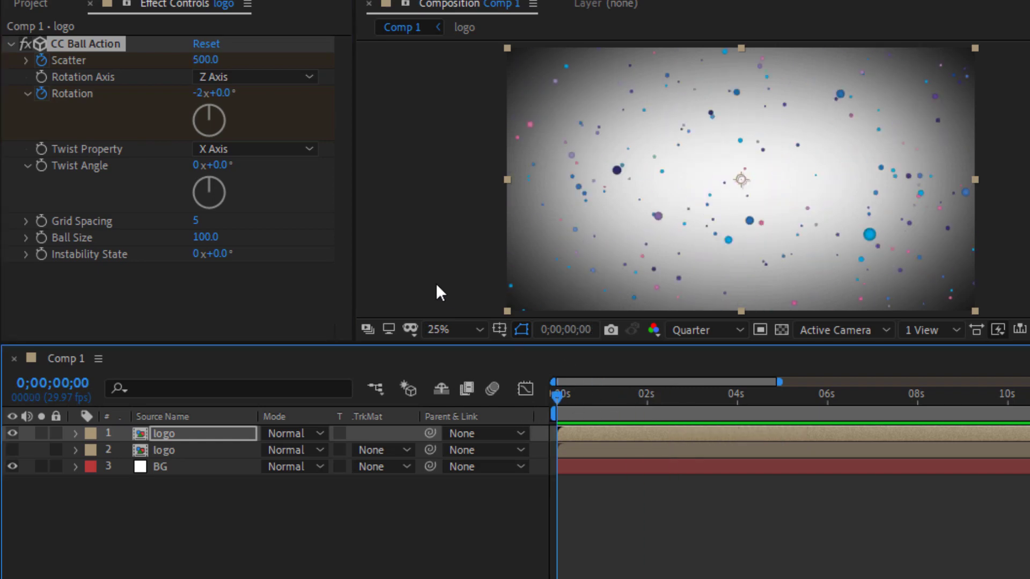
Start keyframing CC Ball Action's Grid Spacing at 0;00;00;00 with a value of 0
left_click(198, 221)
type("0")
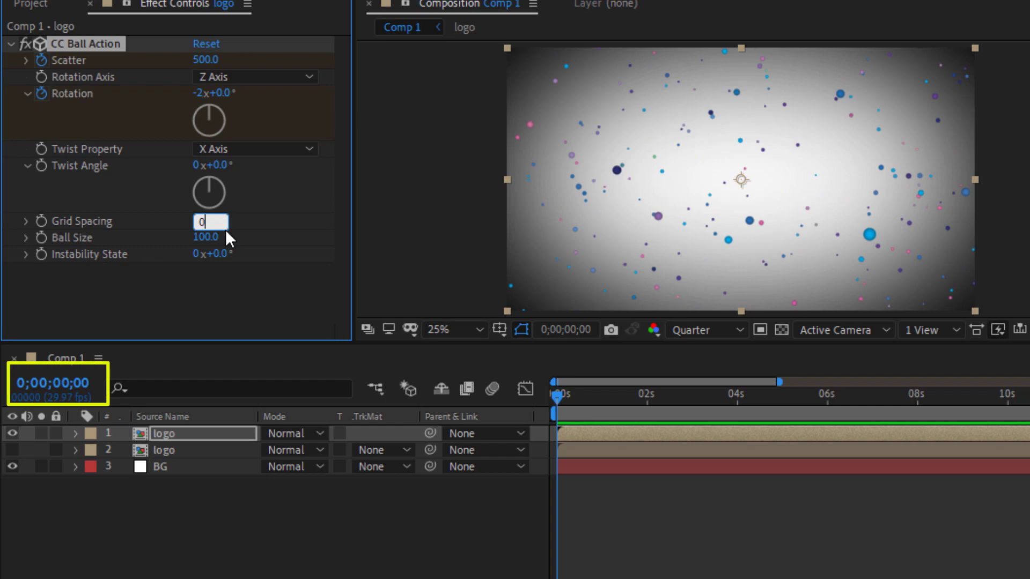
key("Return")
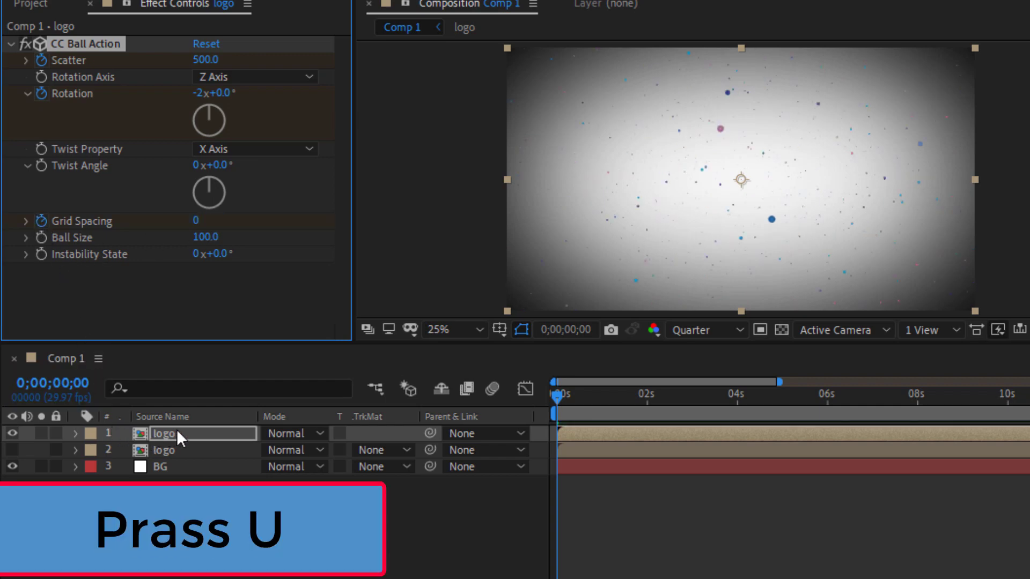
Reveal the upper logo layer's keyframes and set Grid Spacing to 1 at 0;00;02;00
key("u")
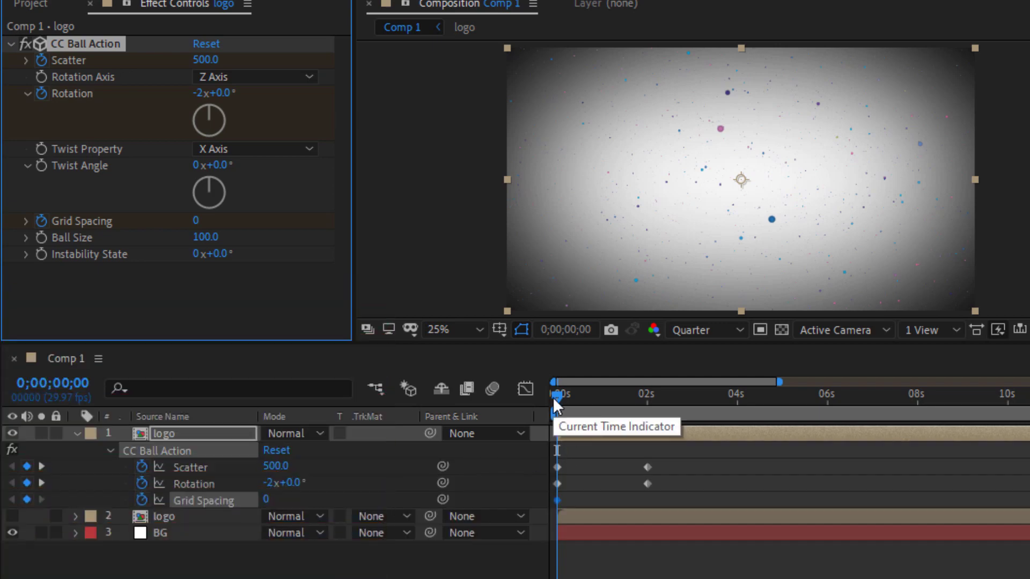
left_click(42, 466)
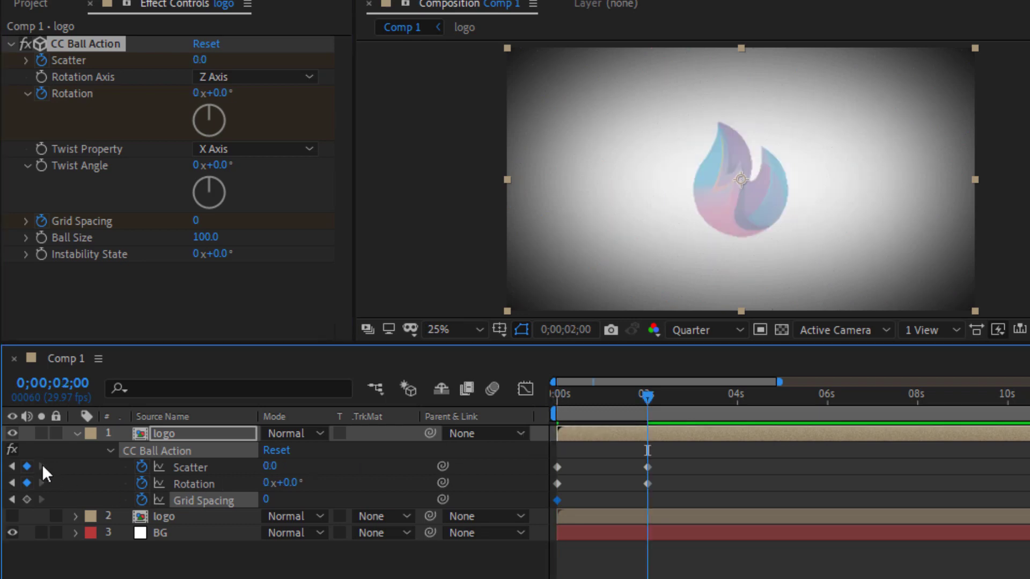
left_click(198, 222)
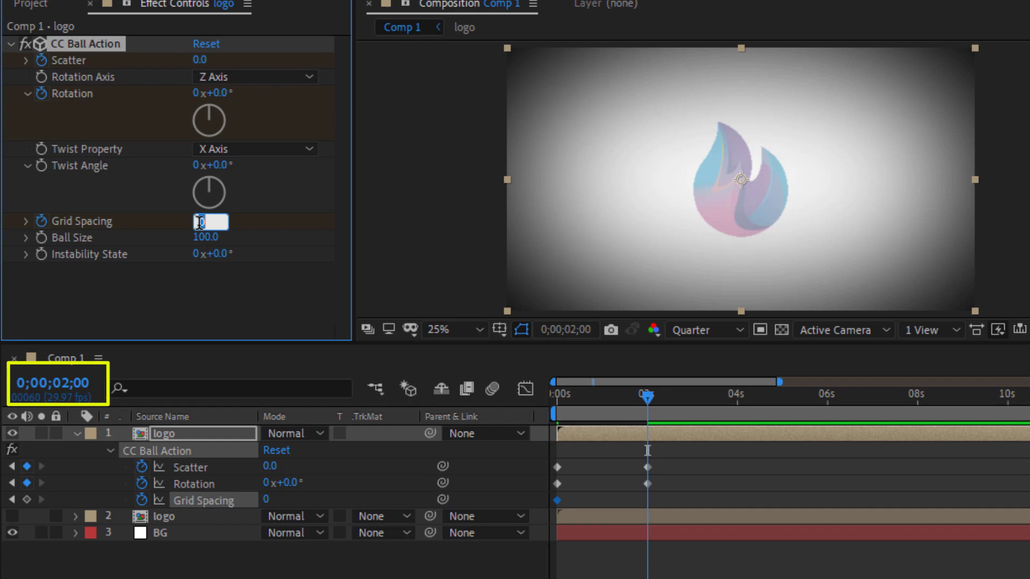
key("Return")
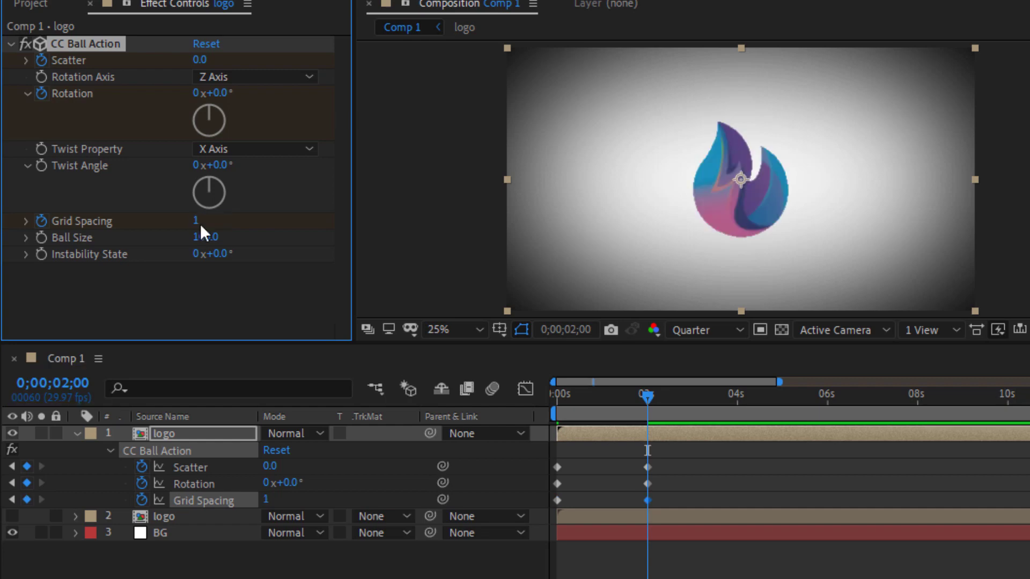
Start keyframing CC Ball Action's Ball Size at 0;00;01;00 on the upper logo layer
left_click_drag(647, 396, 557, 404)
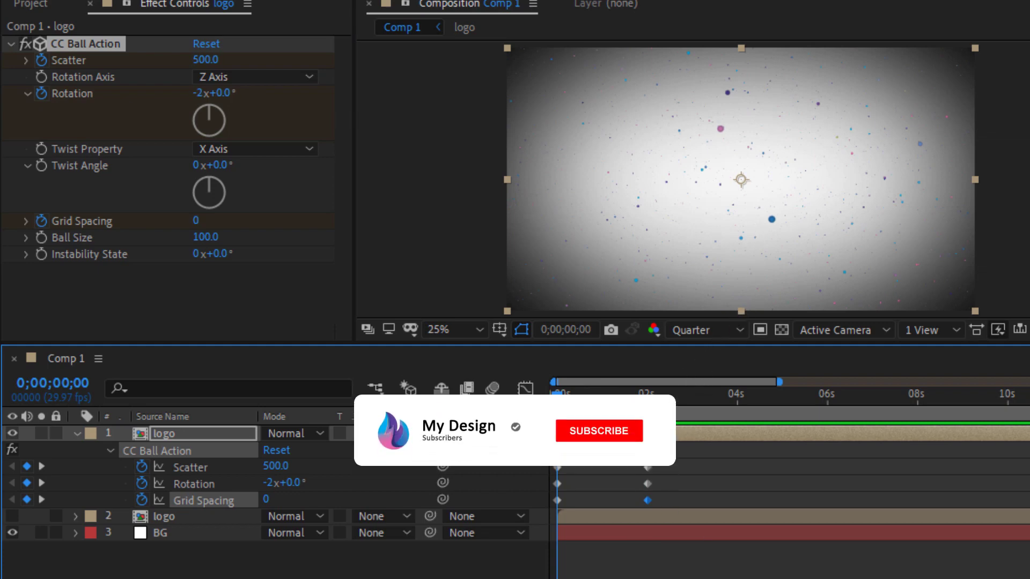
key("equal")
key("equal")
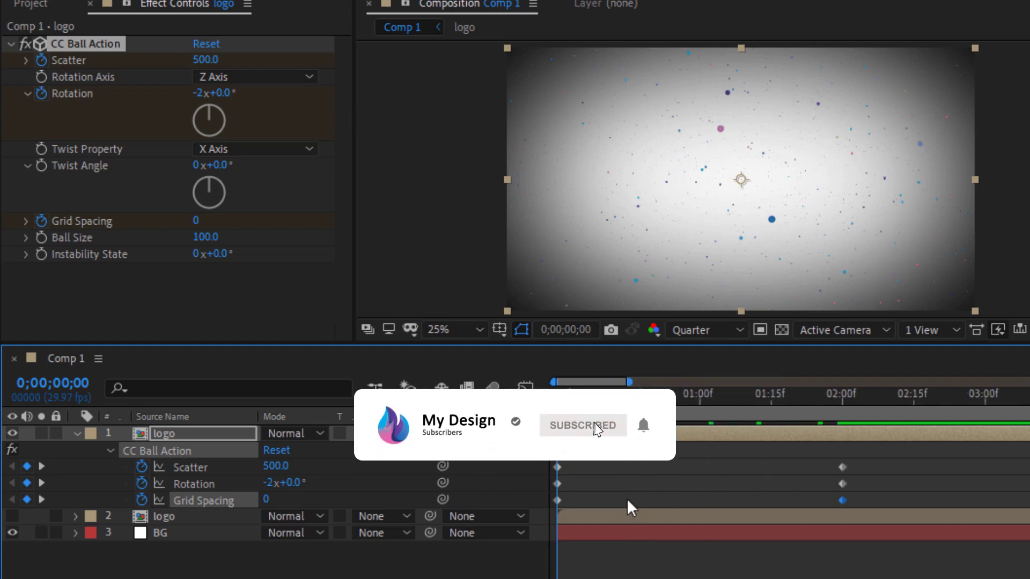
left_click_drag(556, 397, 704, 414)
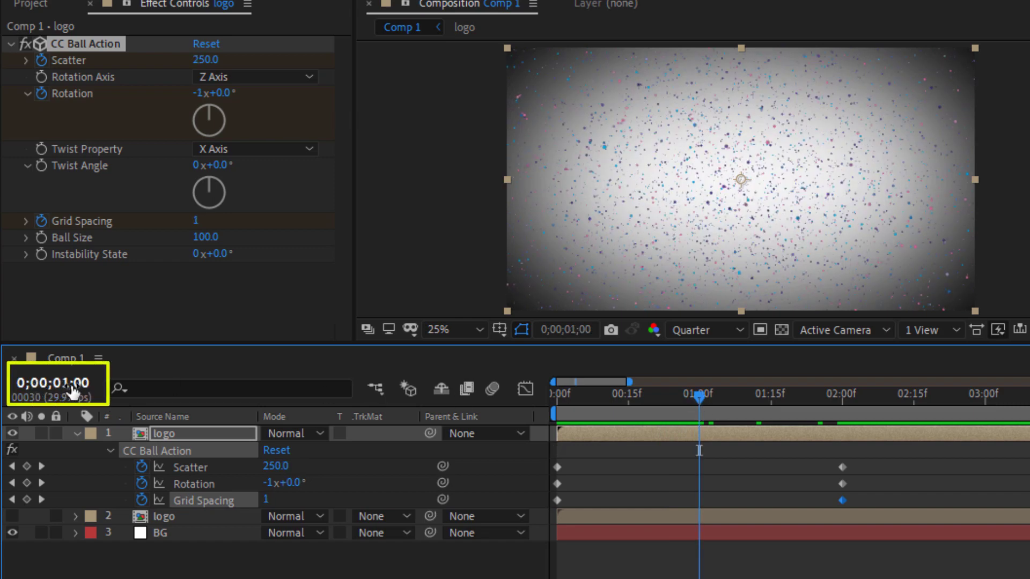
left_click(42, 237)
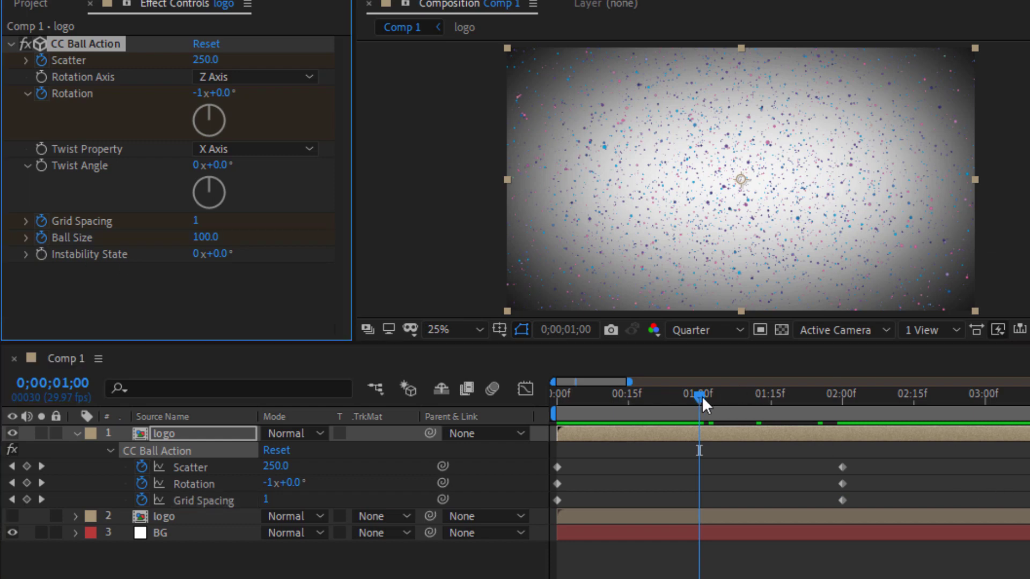
Set the Ball Size keyframe at 0;00;00;00 to 200
left_click_drag(701, 395, 558, 419)
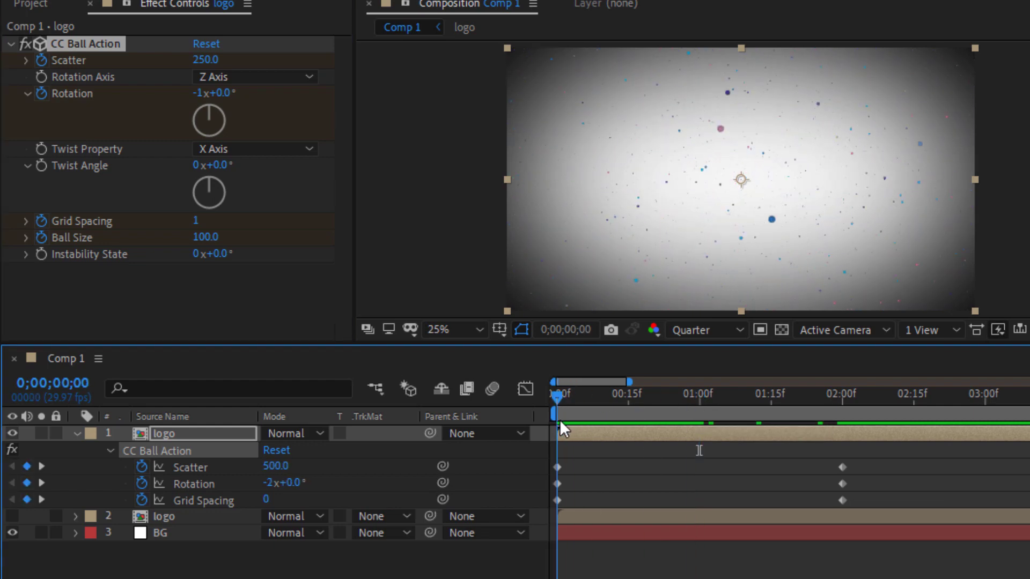
left_click(202, 241)
type("200")
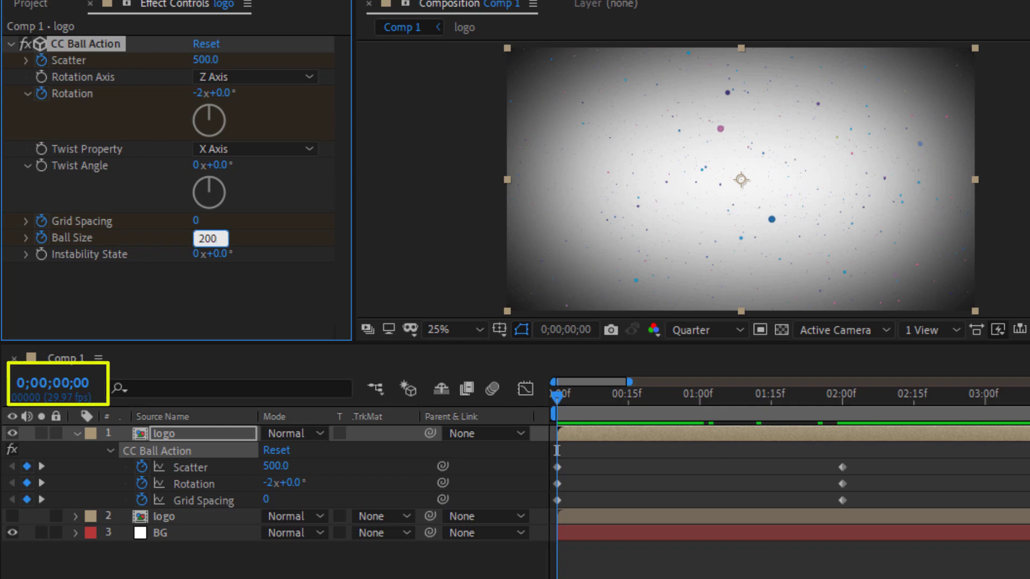
key("Return")
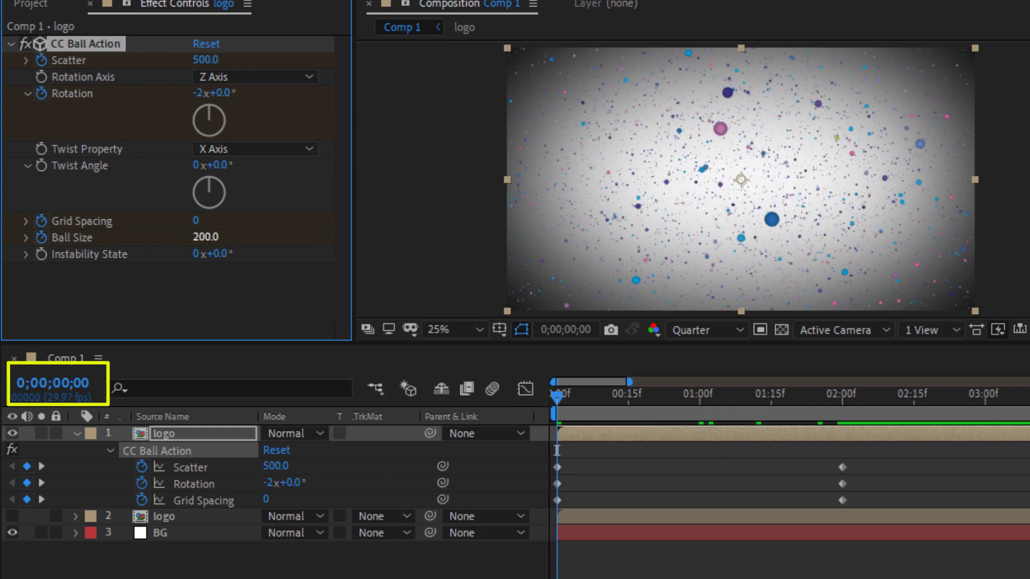
Preview the ball animation with the new grid spacing and ball size, and move the current time to 0;00;01;00
key("space")
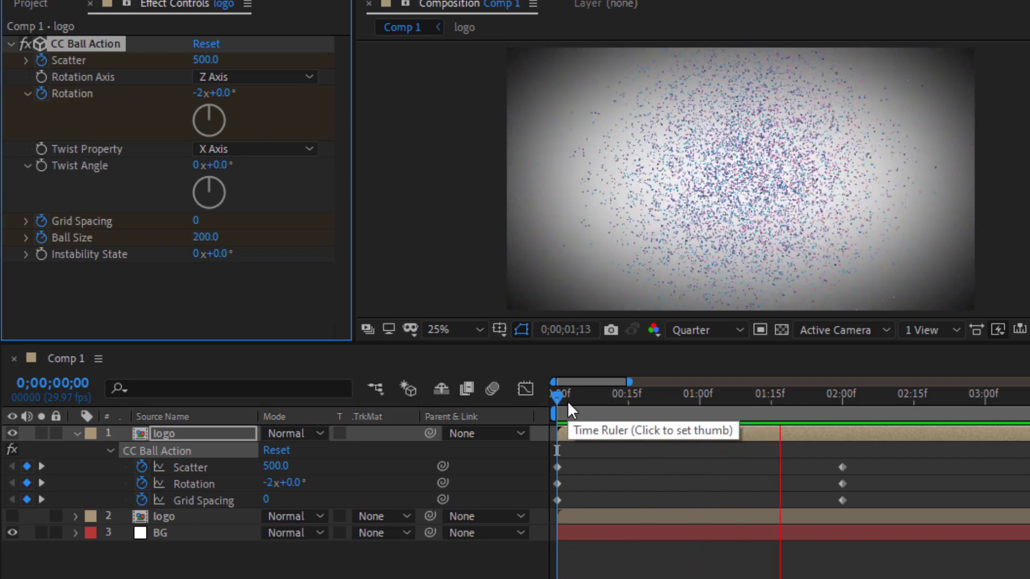
key("space")
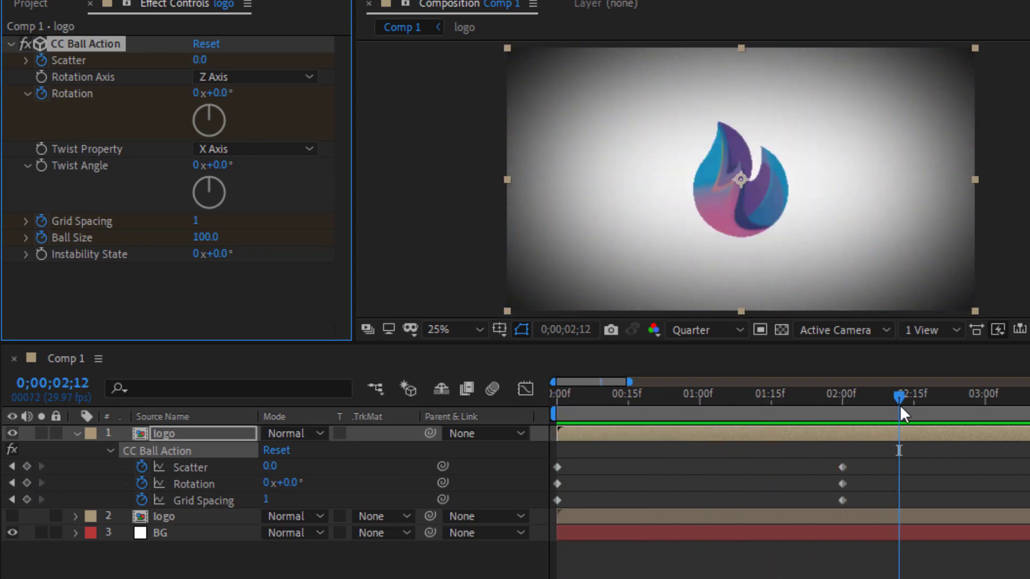
left_click_drag(894, 398, 700, 416)
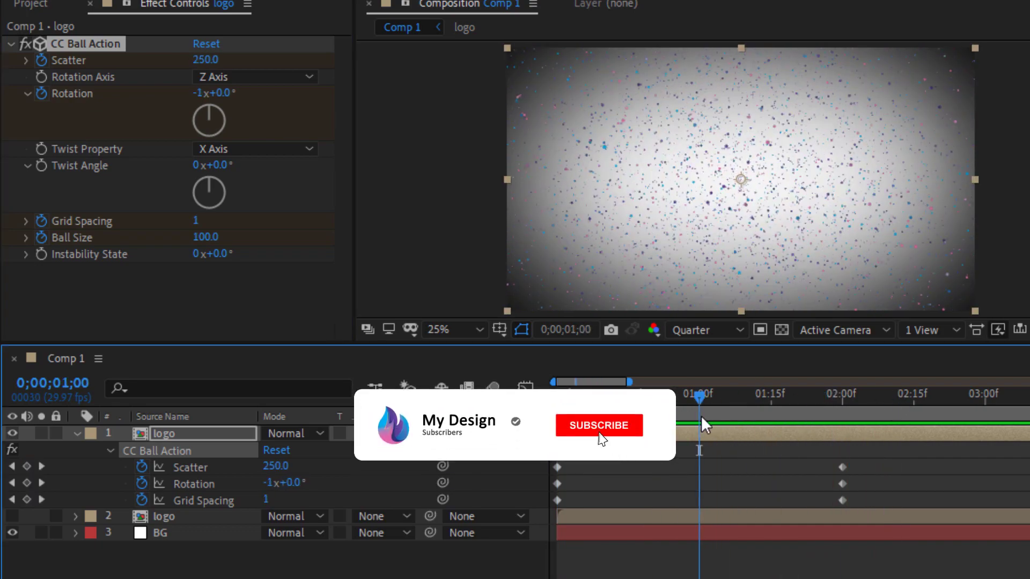
Collapse and hide the upper logo layer, and make the lower logo layer visible
left_click(77, 434)
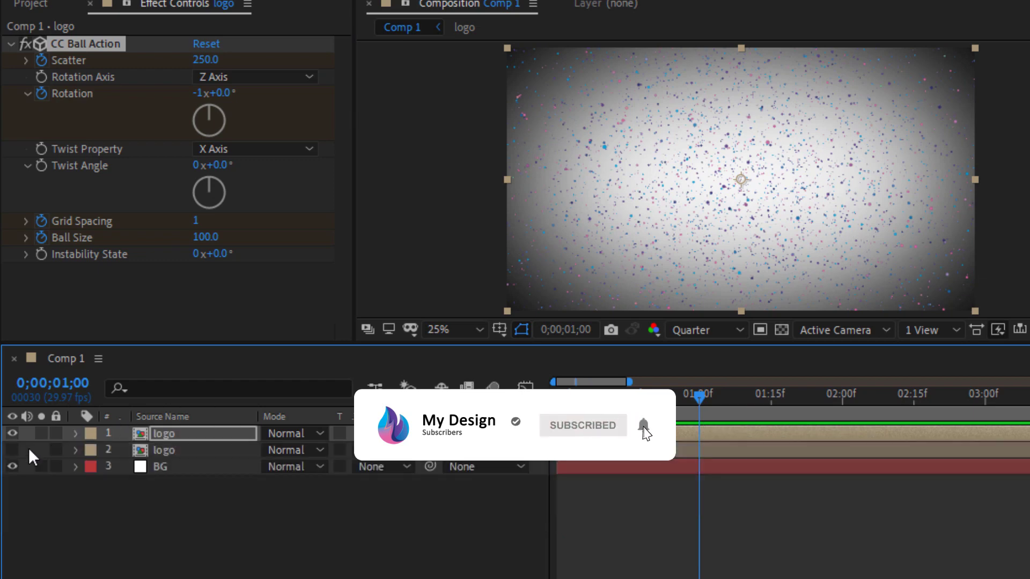
left_click(12, 433)
left_click(12, 450)
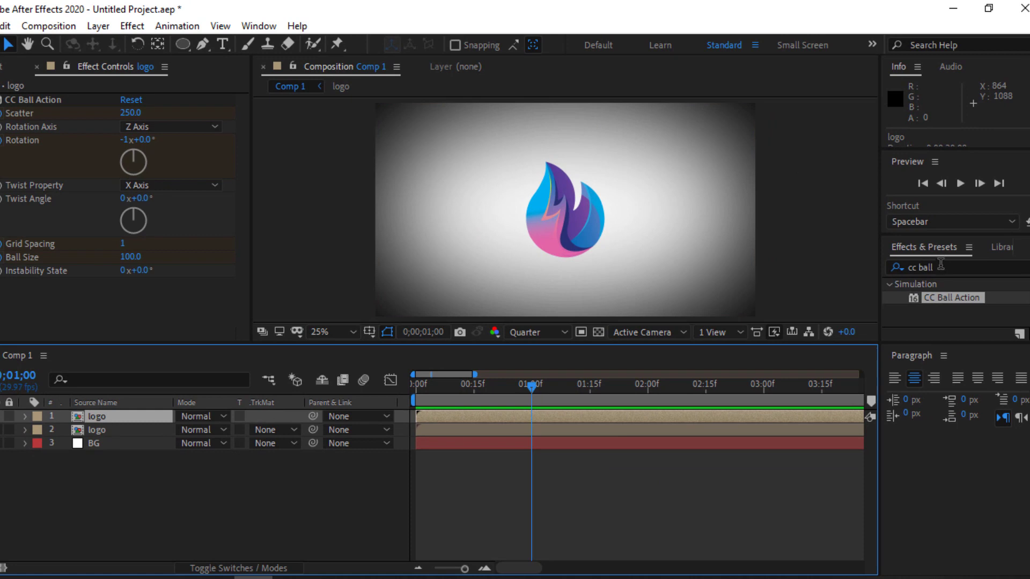
Find the CC Lens effect and apply it to the lower logo layer
left_click_drag(940, 266, 886, 266)
type("cc")
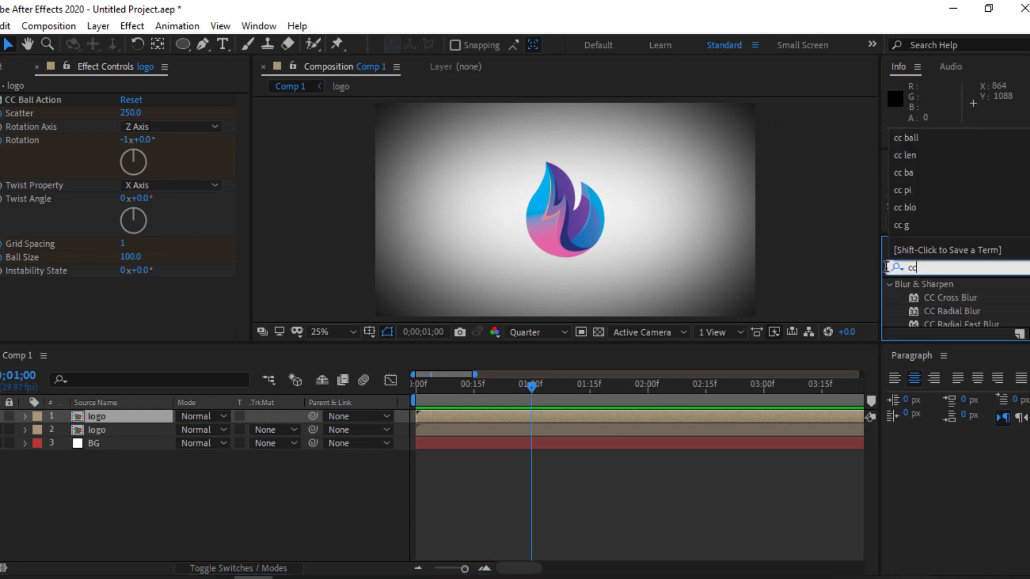
type(" len")
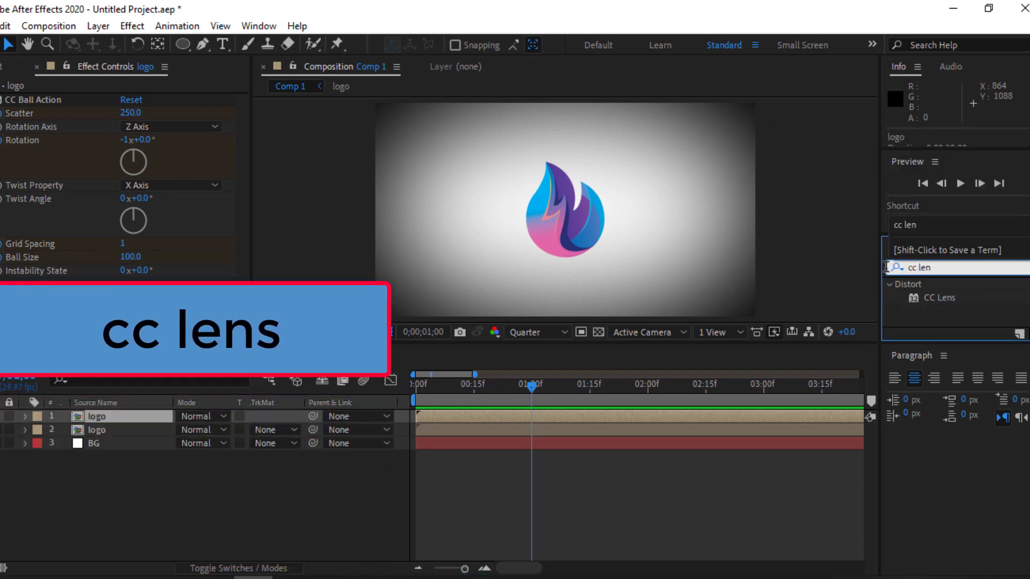
left_click(956, 301)
left_click_drag(956, 306, 139, 440)
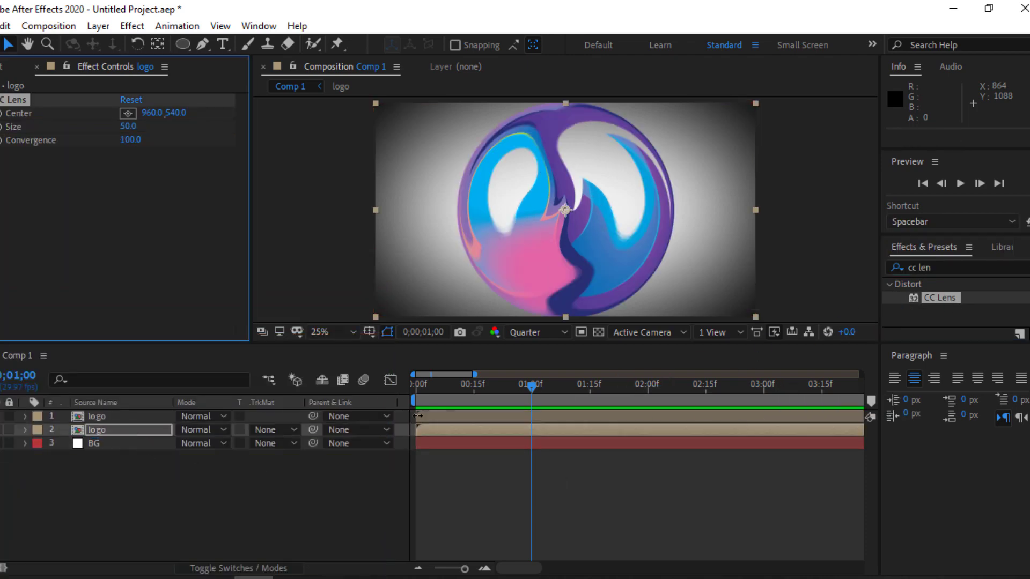
Trim the upper logo layer so that it ends exactly at its last keyframes at 0;00;02;00
left_click(132, 419)
key("u")
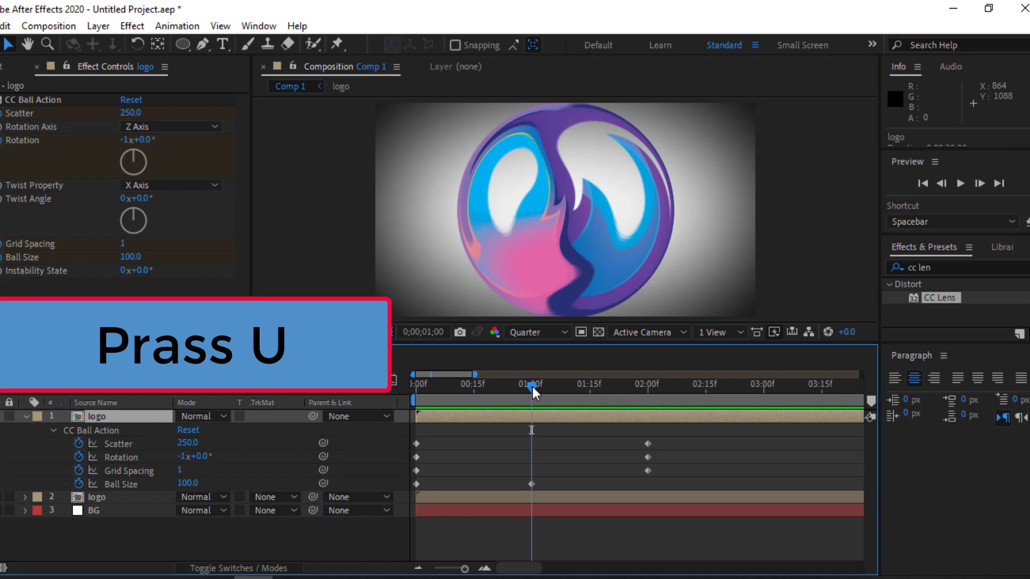
left_click_drag(533, 391, 648, 400)
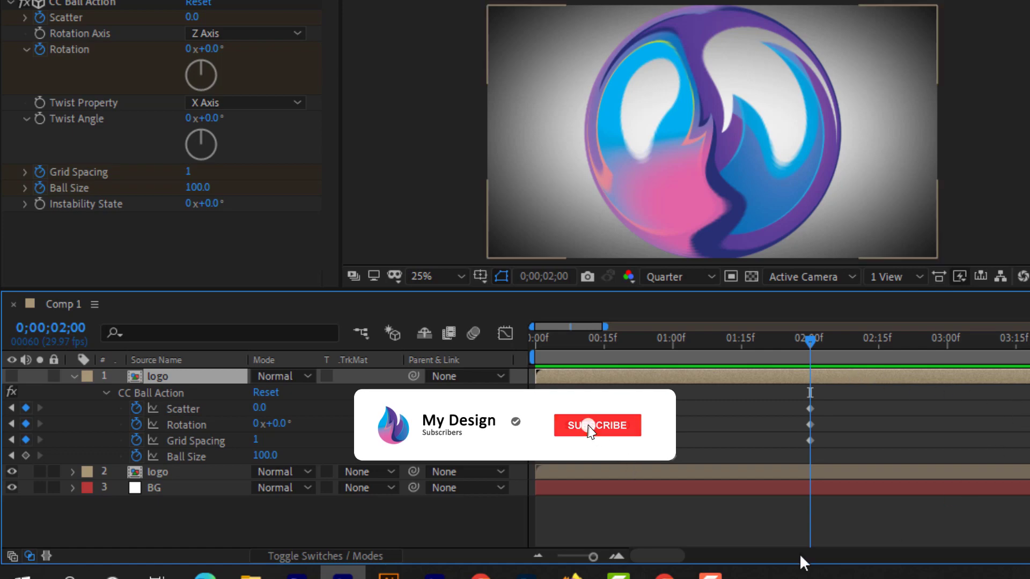
left_click_drag(646, 558, 687, 559)
left_click_drag(593, 557, 542, 558)
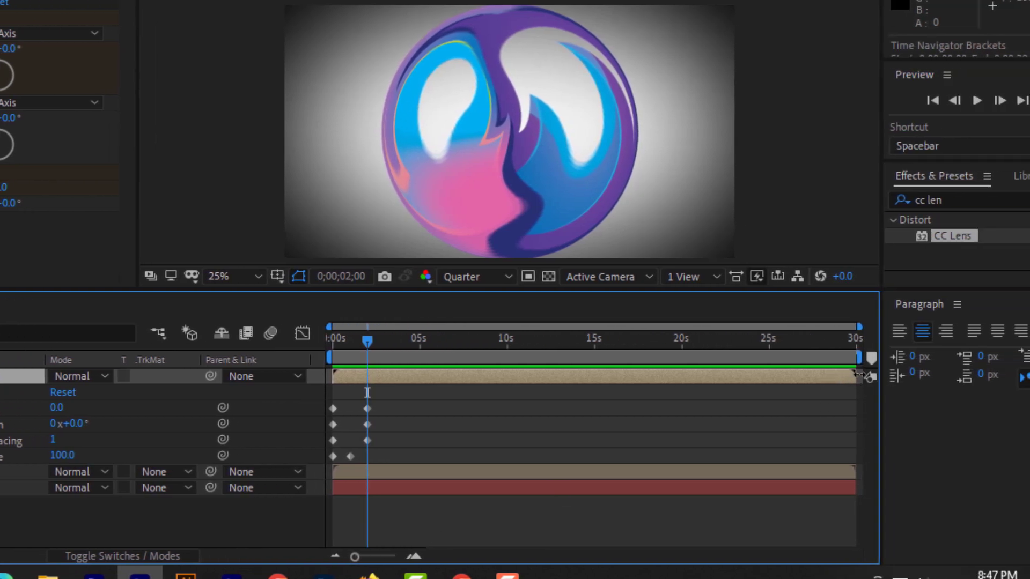
left_click_drag(856, 375, 370, 387)
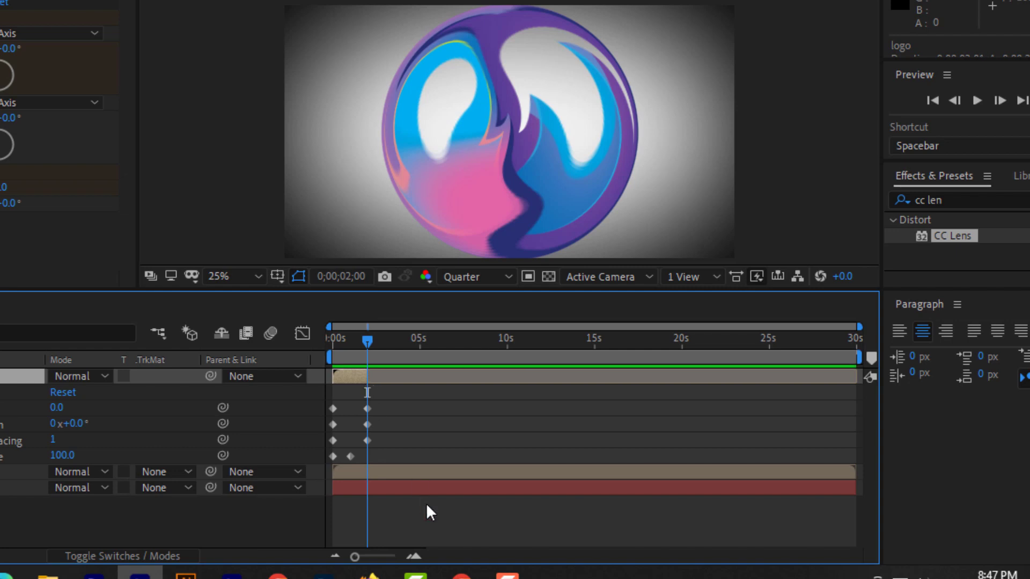
left_click(389, 556)
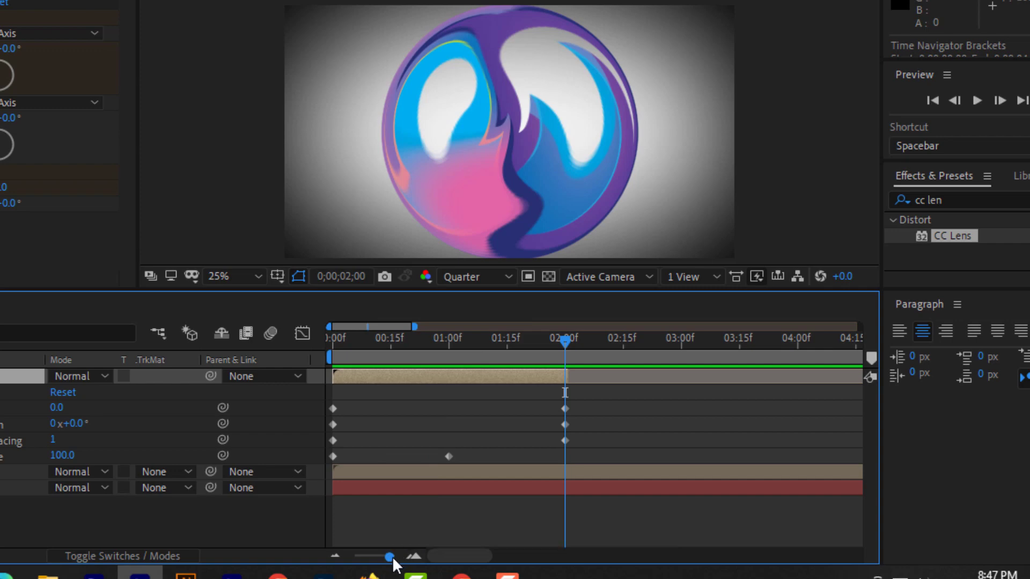
left_click_drag(396, 557, 399, 557)
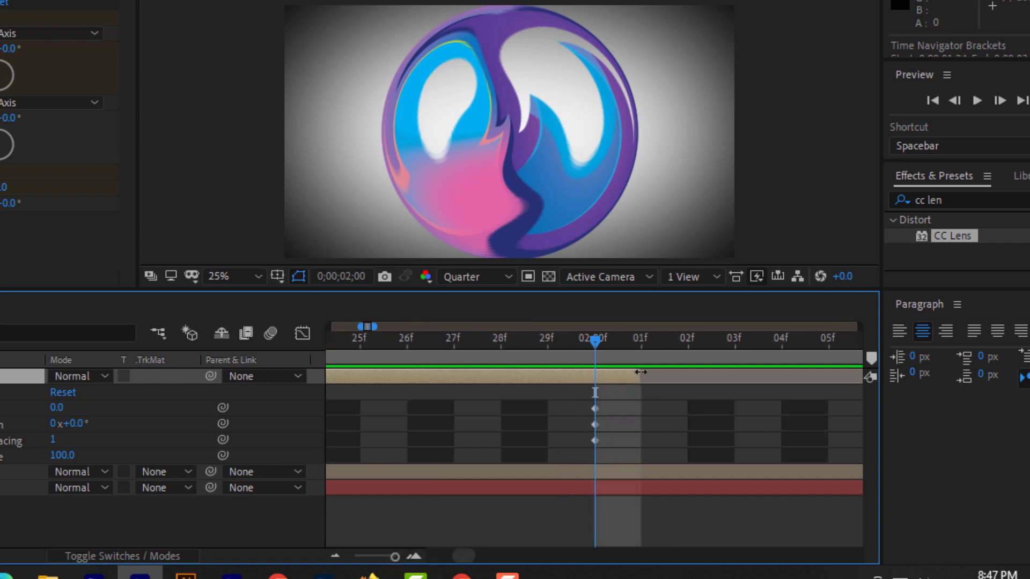
left_click_drag(640, 372, 612, 372)
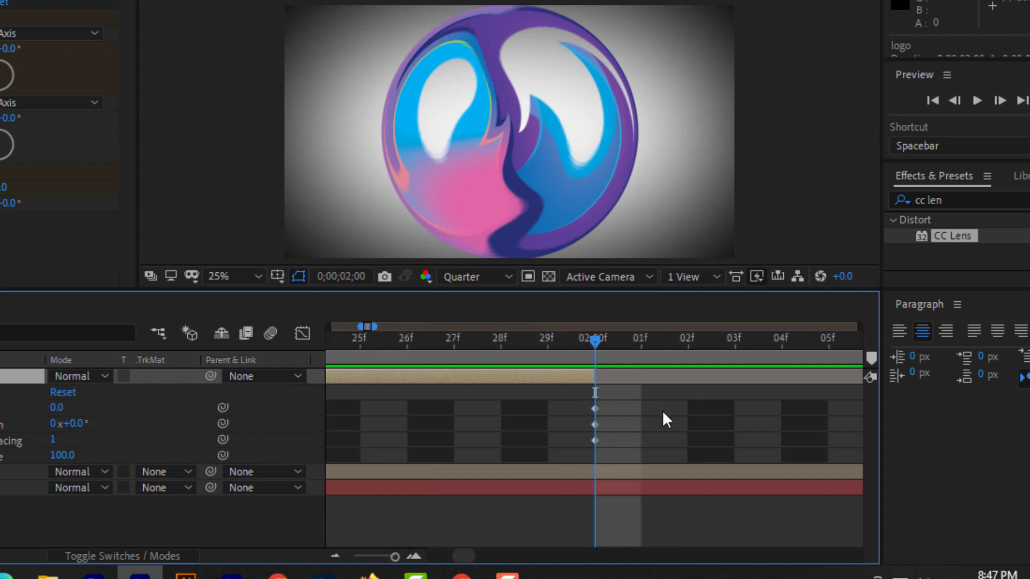
left_click_drag(394, 557, 384, 557)
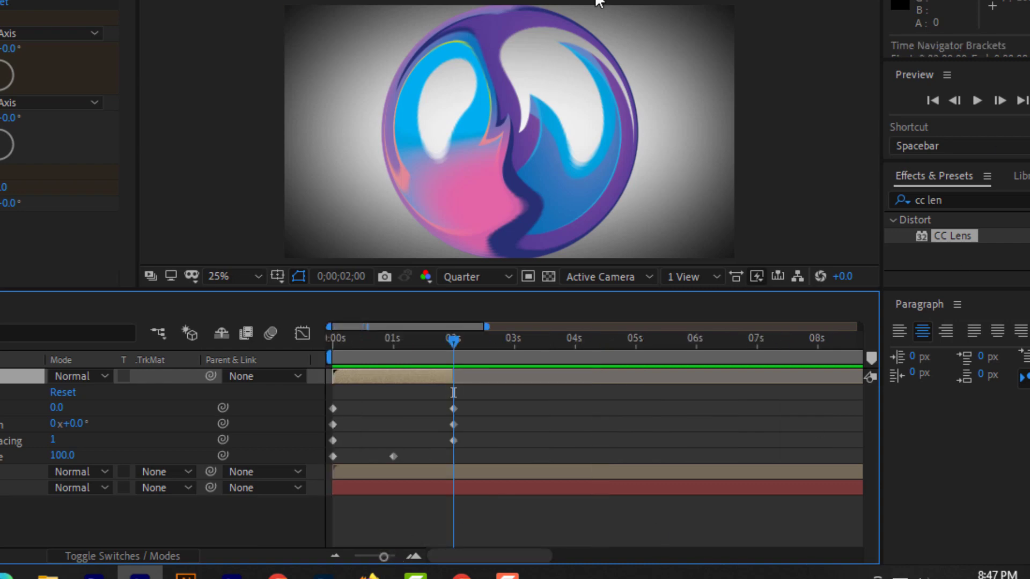
Set a CC Lens Size keyframe of 0 on the lower logo layer at 0;00;02;00
left_click(398, 473)
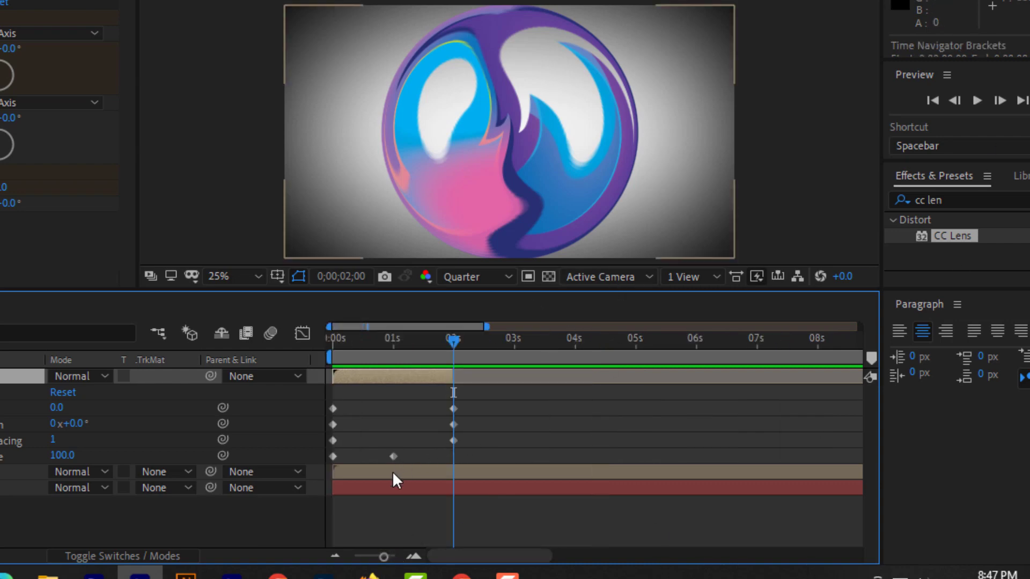
left_click(391, 471)
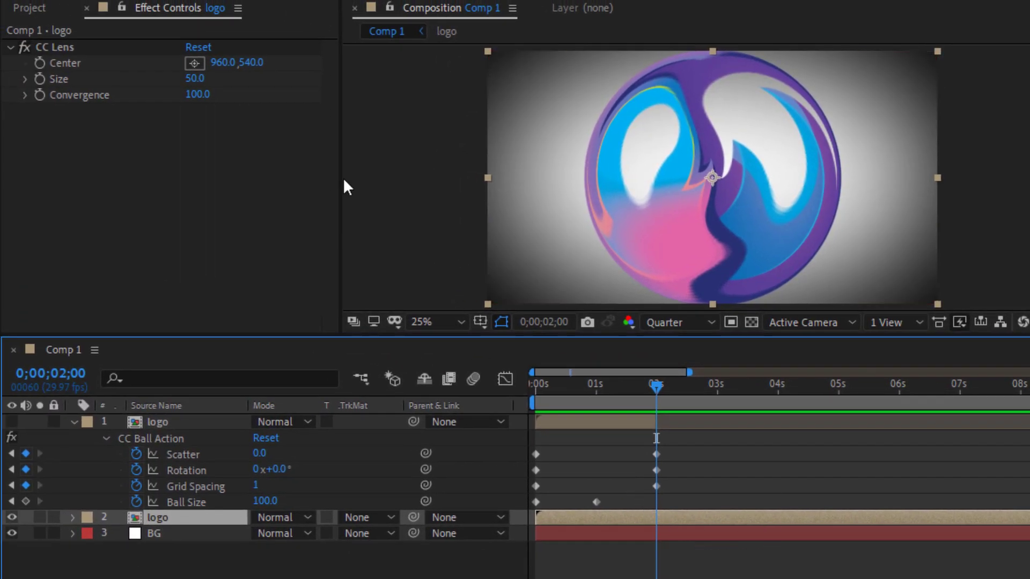
left_click(198, 81)
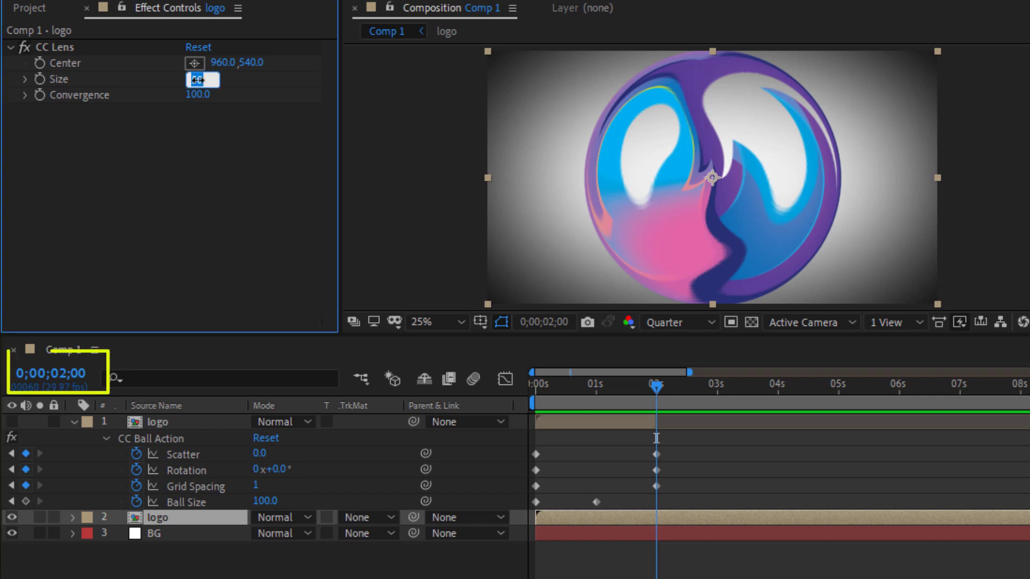
type("0")
key("Return")
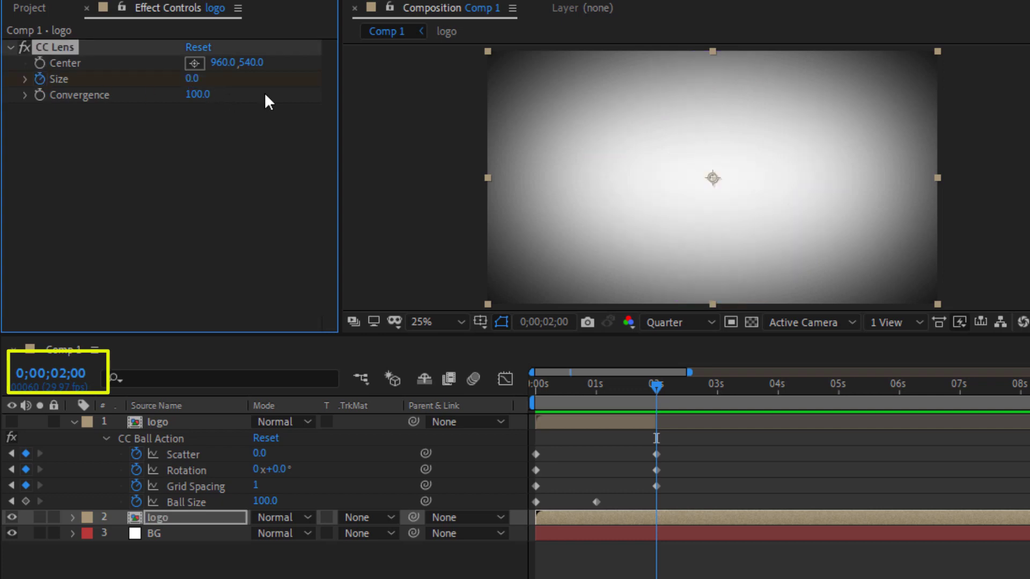
Set the CC Lens Size to 400 at 0;00;03;00 on the lower logo layer
left_click_drag(657, 384, 718, 385)
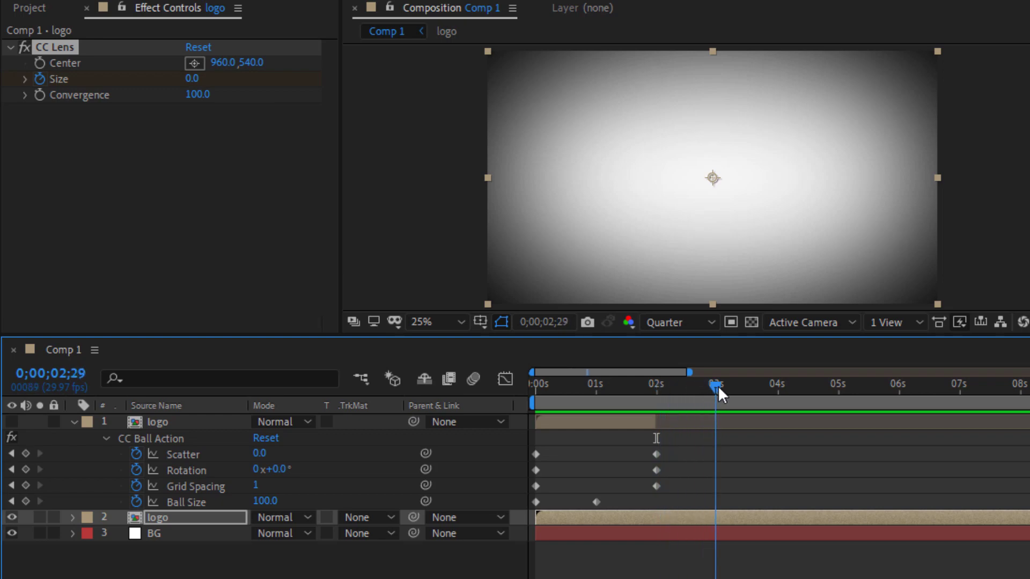
left_click(200, 76)
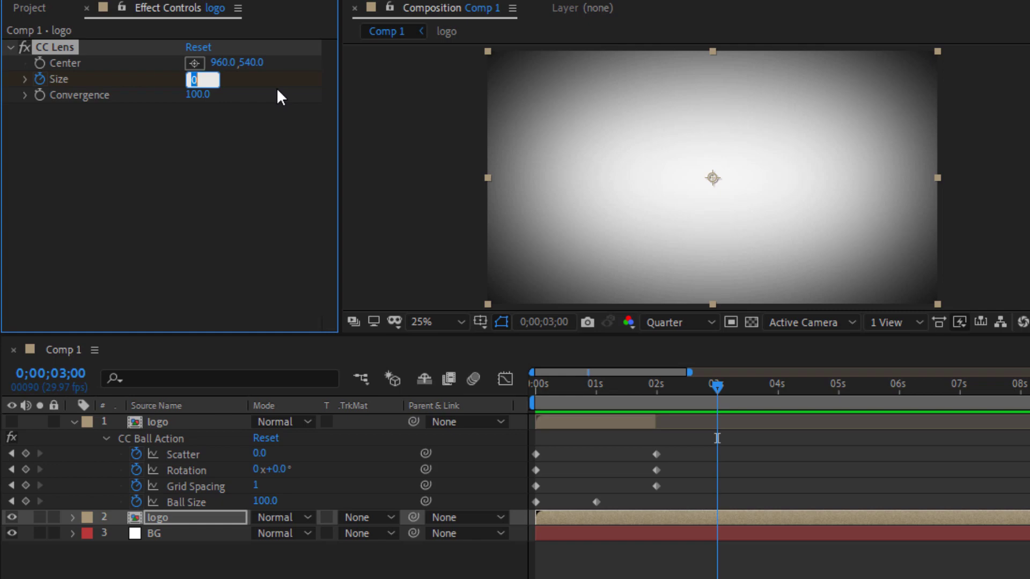
type("400")
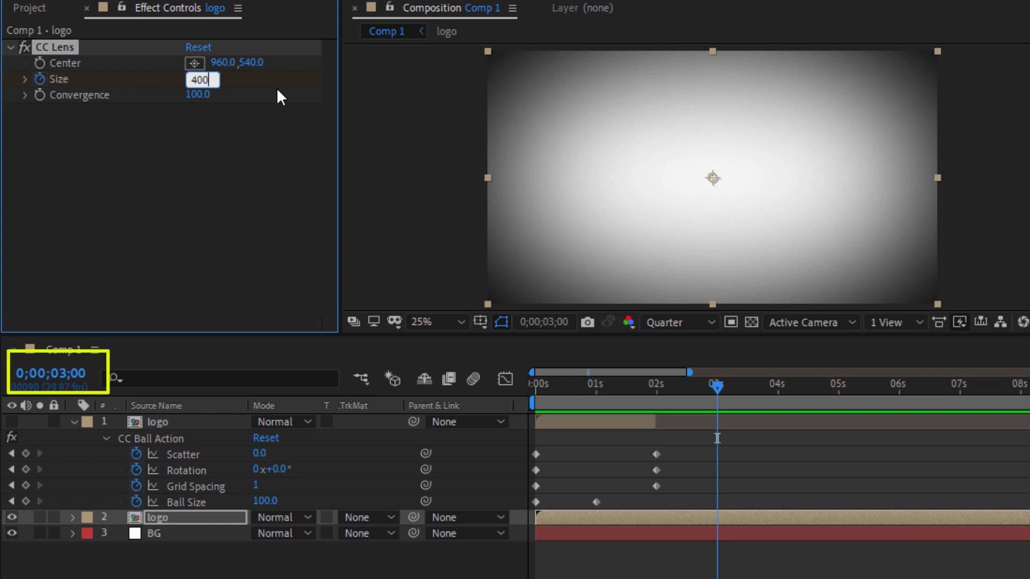
key("Return")
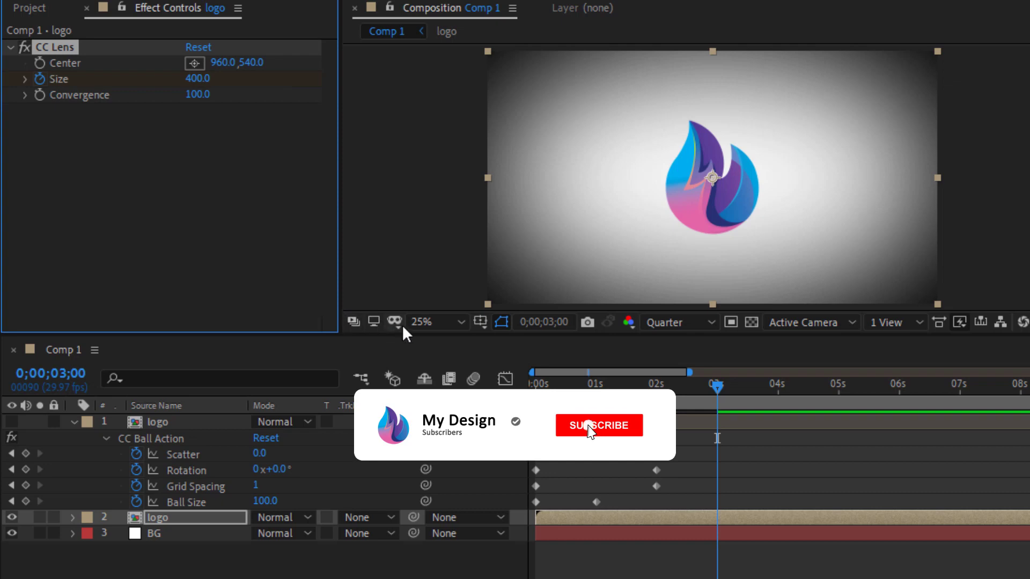
Collapse the upper logo layer's properties and preview the lens animation from the start, returning the current time to 0;00;00;00
left_click(74, 422)
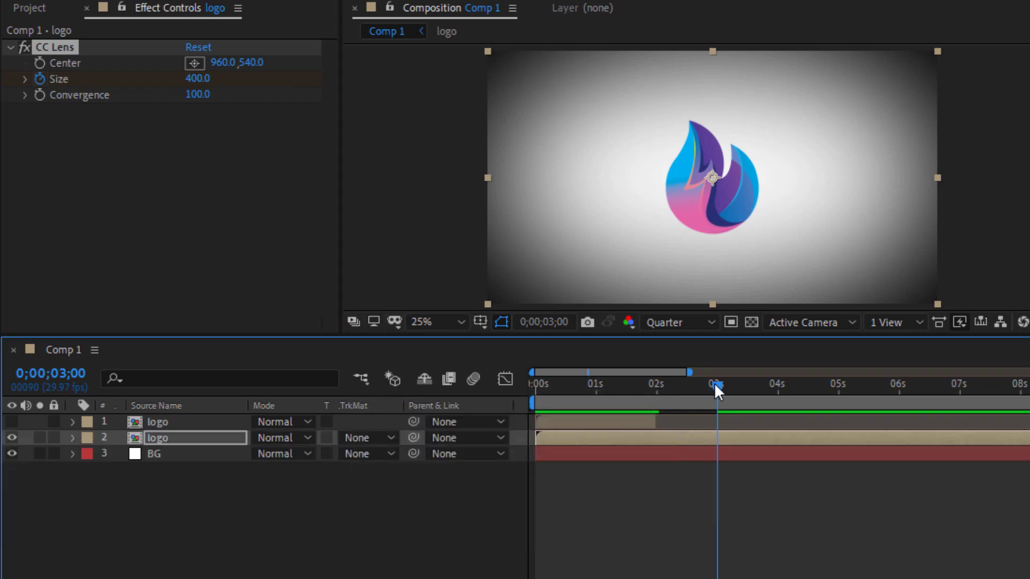
left_click_drag(714, 381, 517, 404)
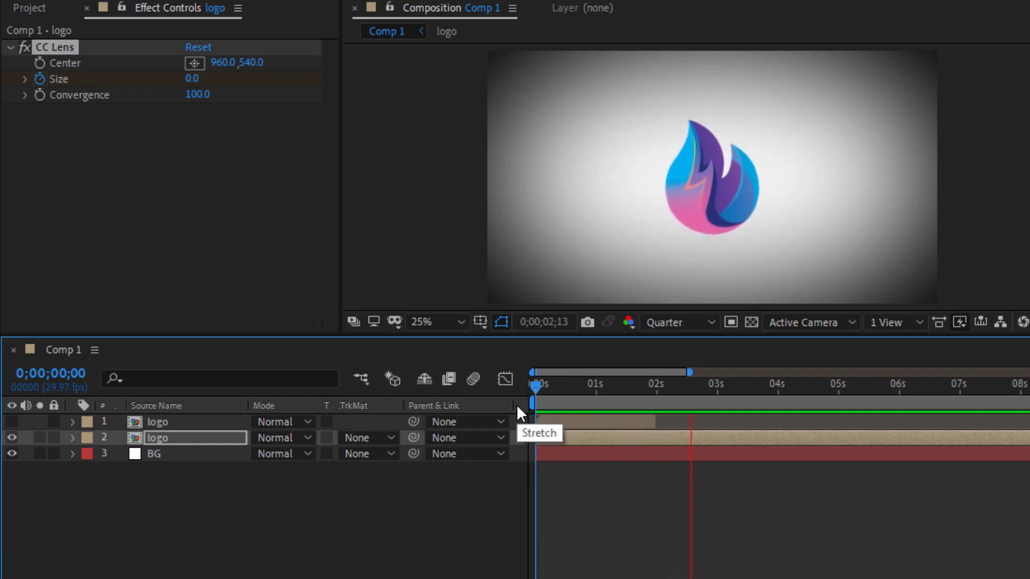
key("space")
left_click_drag(698, 384, 524, 404)
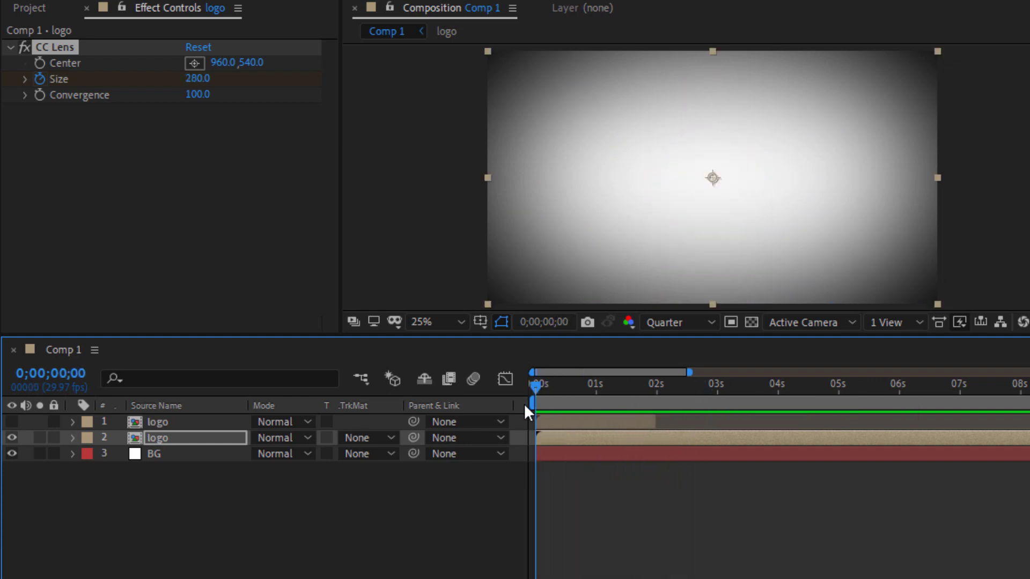
Make the upper logo layer visible again and preview the combined ball and lens animation from the start
left_click(11, 422)
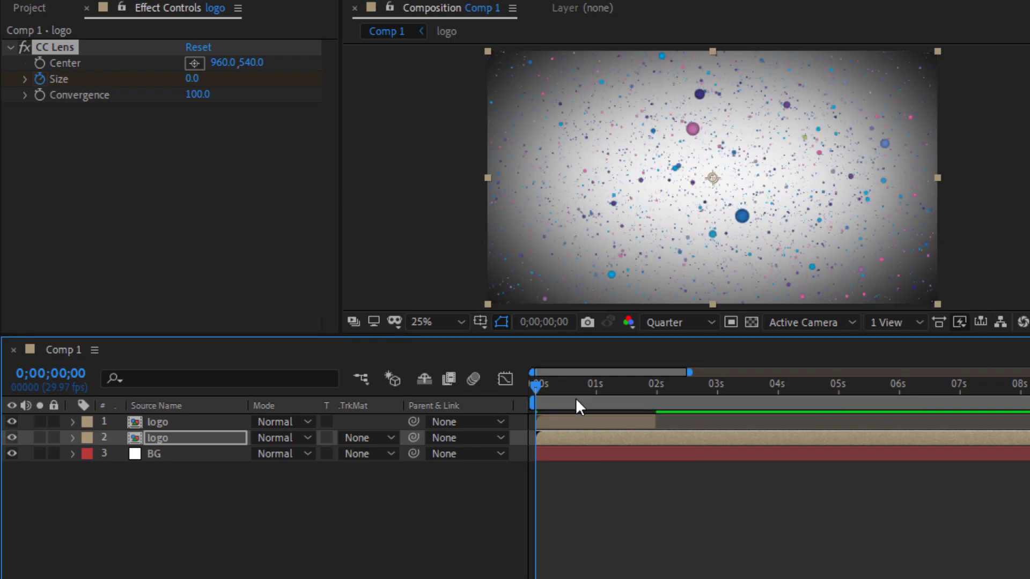
key("space")
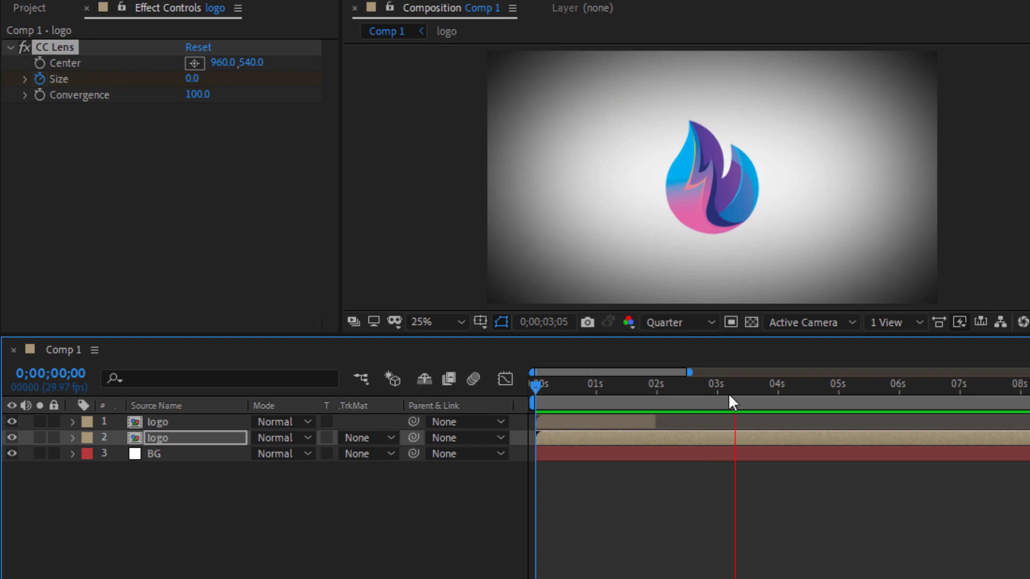
key("space")
key("space")
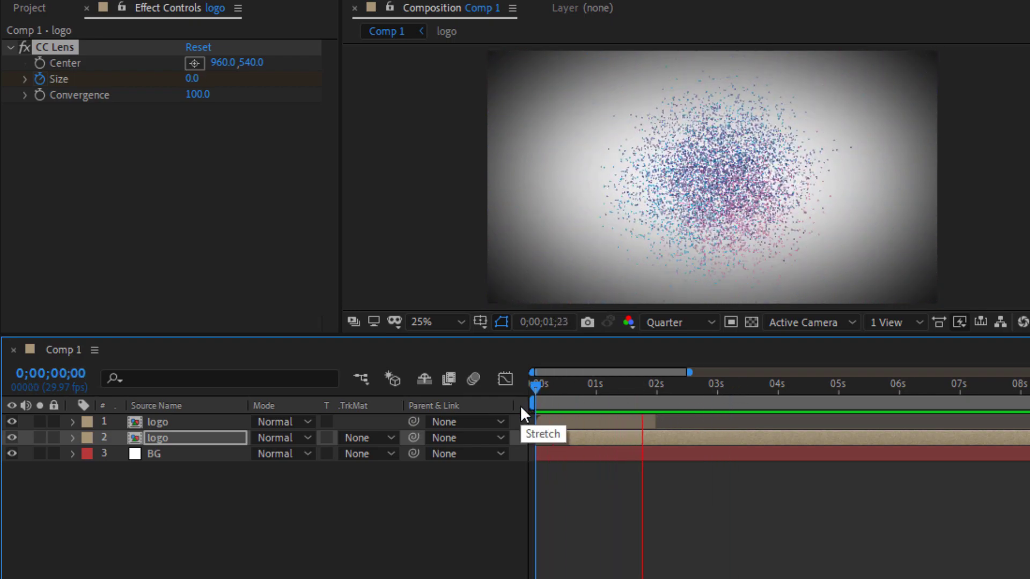
key("space")
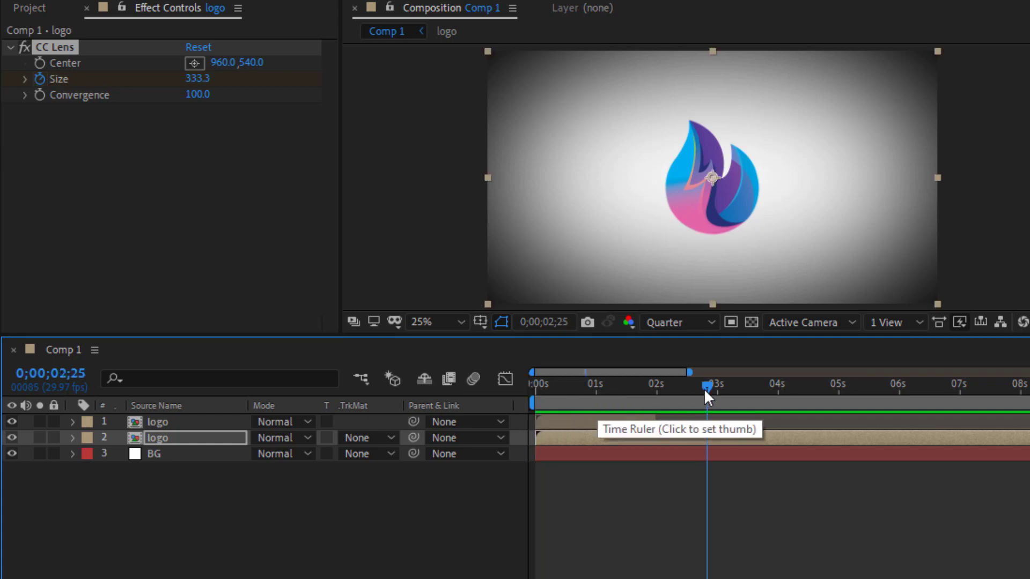
Reveal the keyframes of both logo layers and move the first CC Lens Size keyframe slightly earlier, to 0;00;01;27
left_click_drag(705, 392, 644, 394)
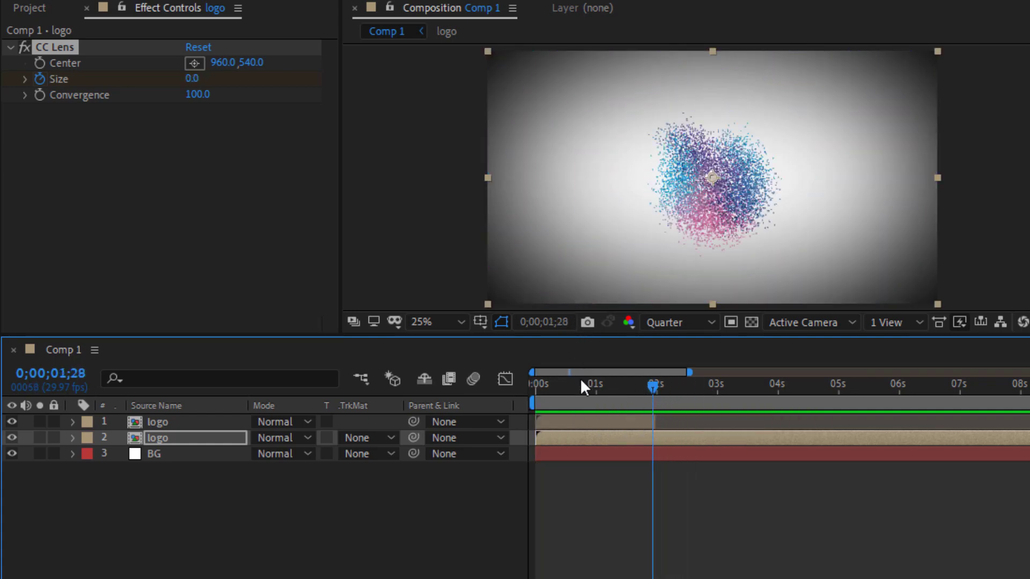
left_click(182, 422)
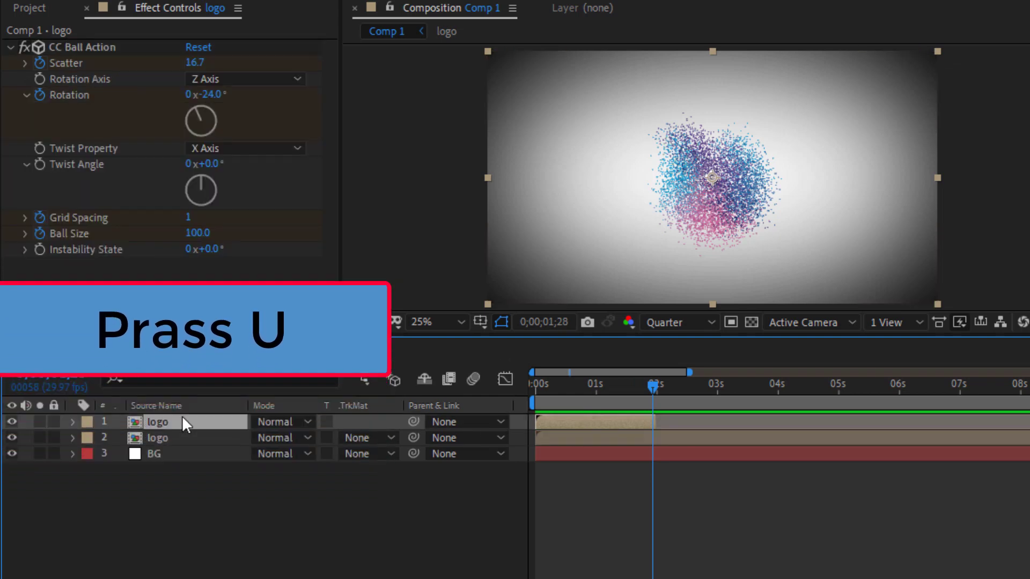
key("u")
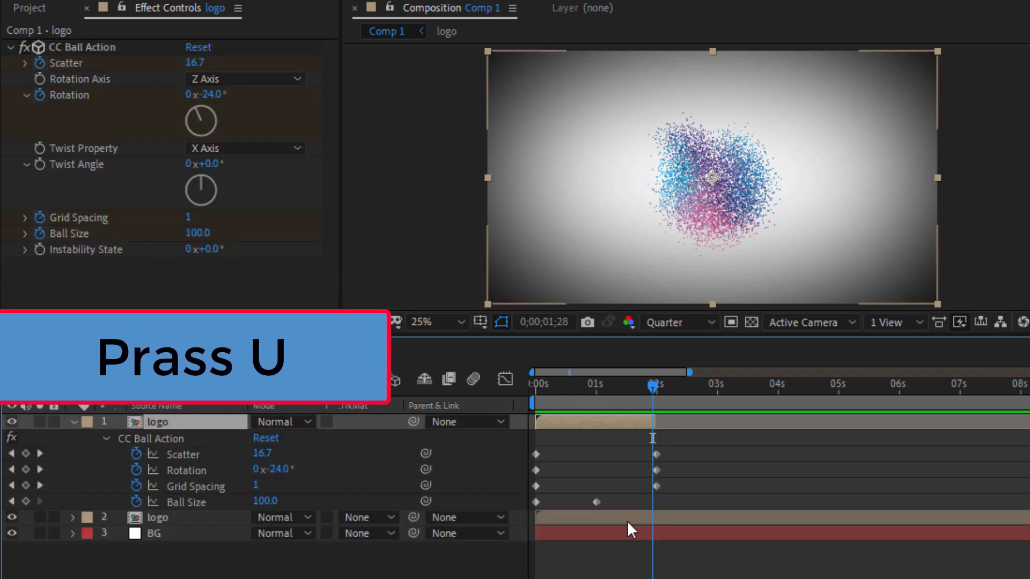
left_click(603, 519)
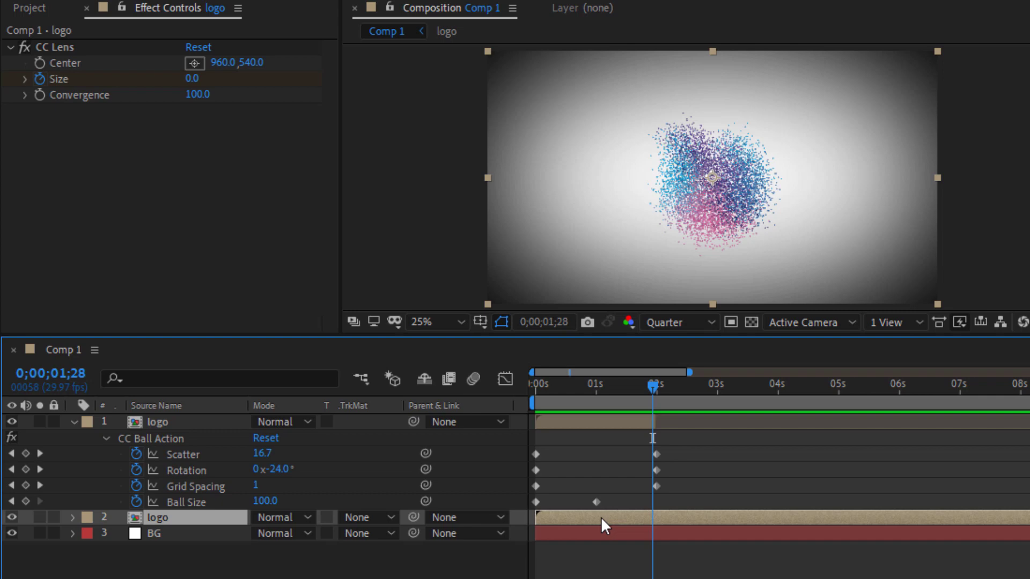
key("u")
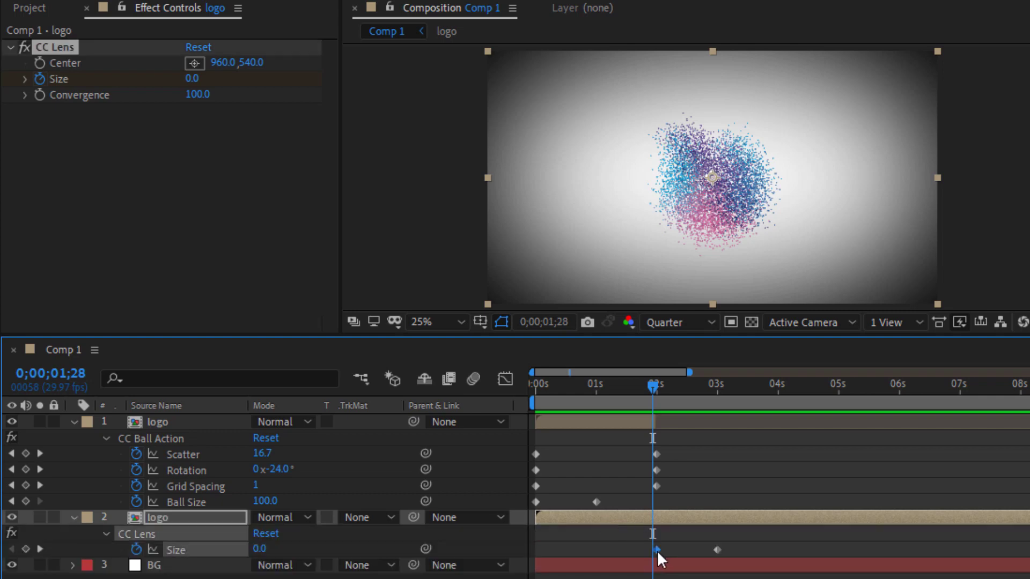
left_click_drag(657, 551, 650, 548)
Preview the transition between the two logo layers, starting from about 0;00;01;13
left_click_drag(655, 386, 623, 391)
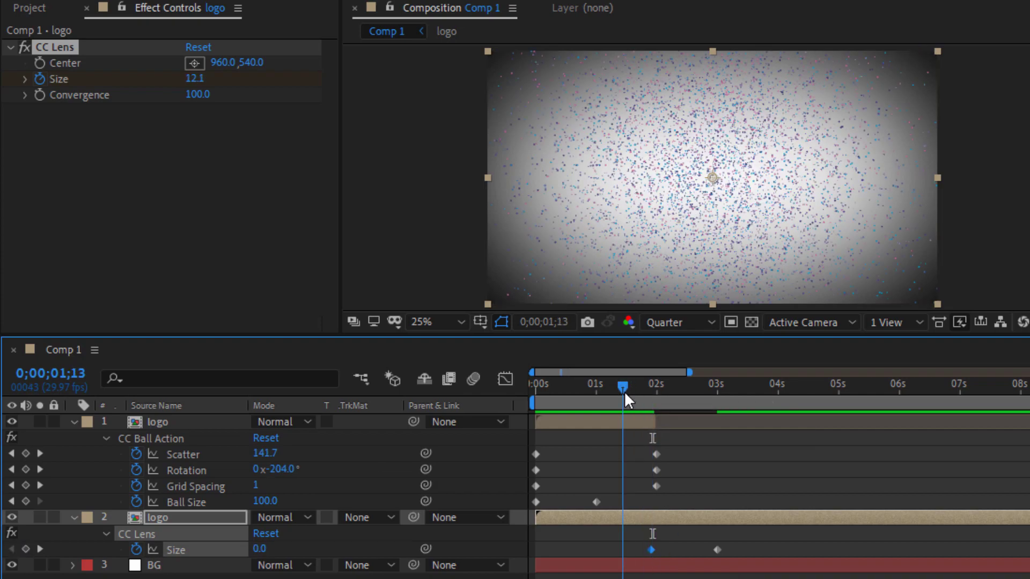
key("space")
key("space")
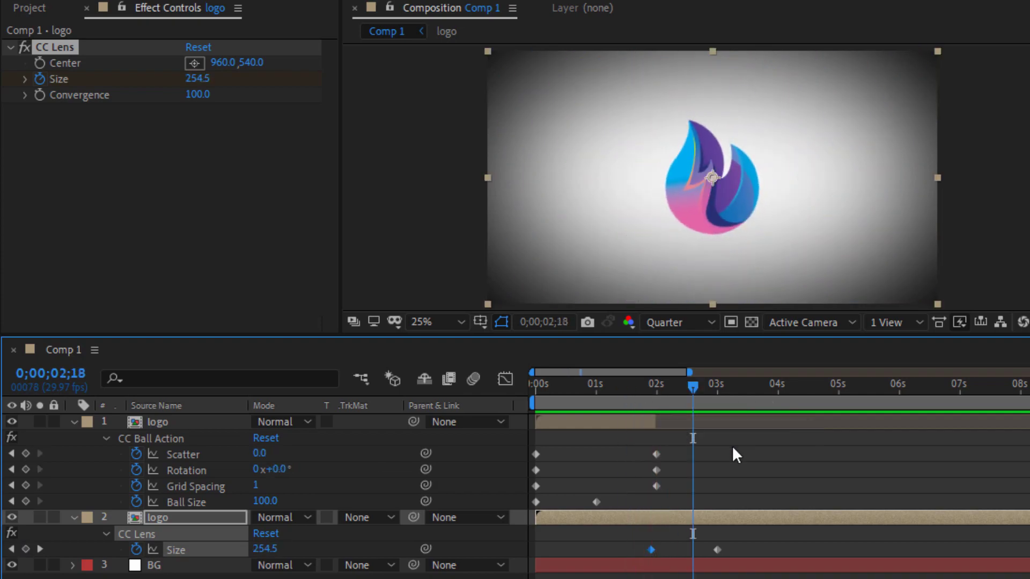
Apply Easy Ease to all CC Ball Action keyframes on the upper logo layer
left_click_drag(672, 445, 528, 513)
right_click(655, 454)
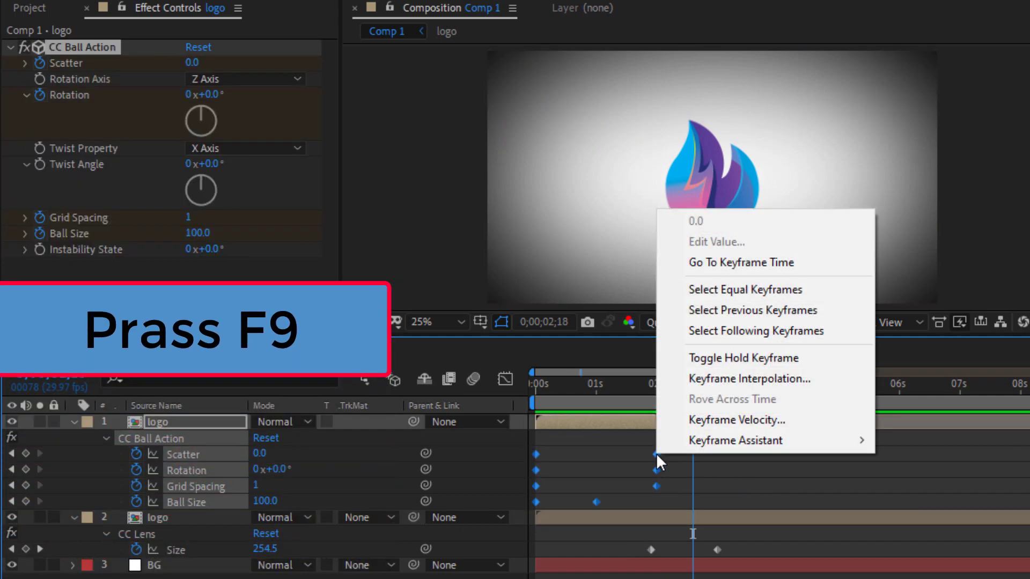
mouse_move(761, 438)
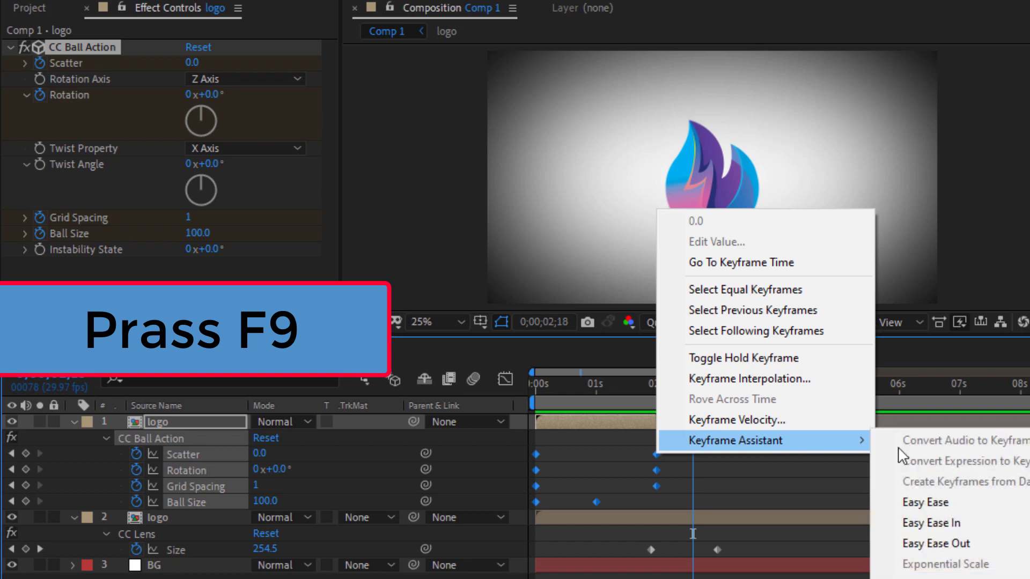
left_click(950, 507)
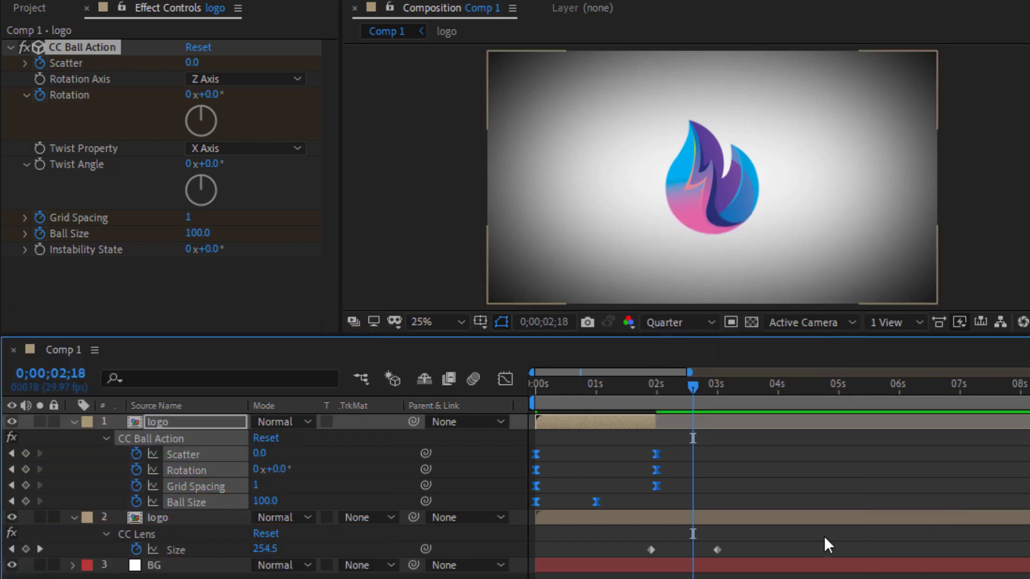
Apply Easy Ease to both CC Lens Size keyframes on the lower logo layer
left_click_drag(749, 553, 650, 549)
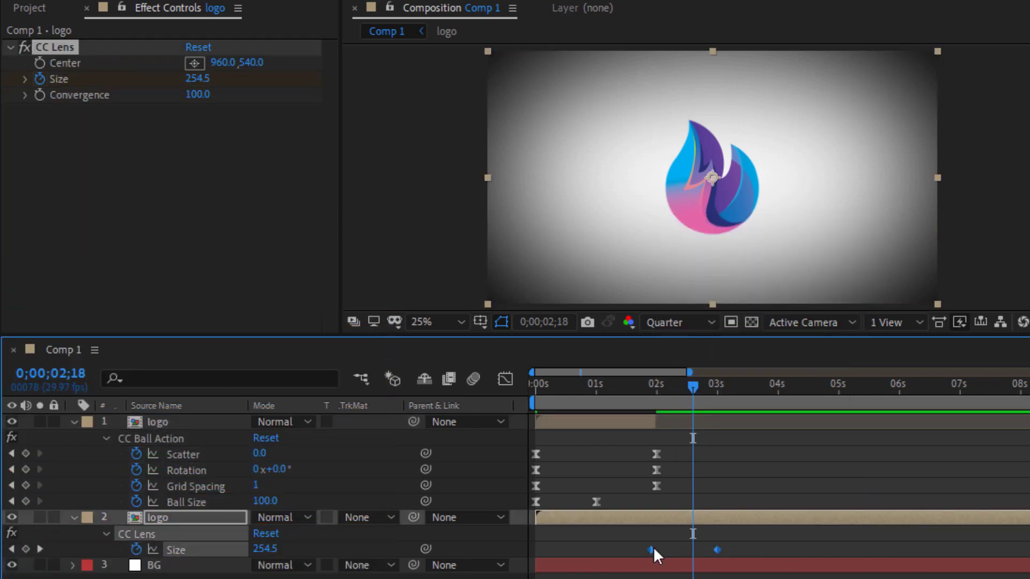
right_click(652, 548)
mouse_move(755, 537)
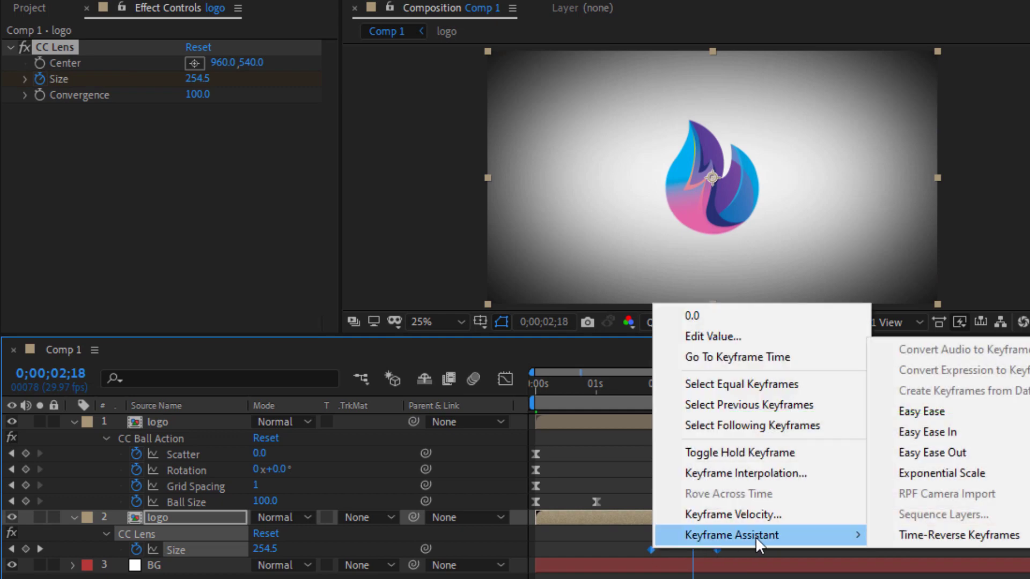
left_click(994, 411)
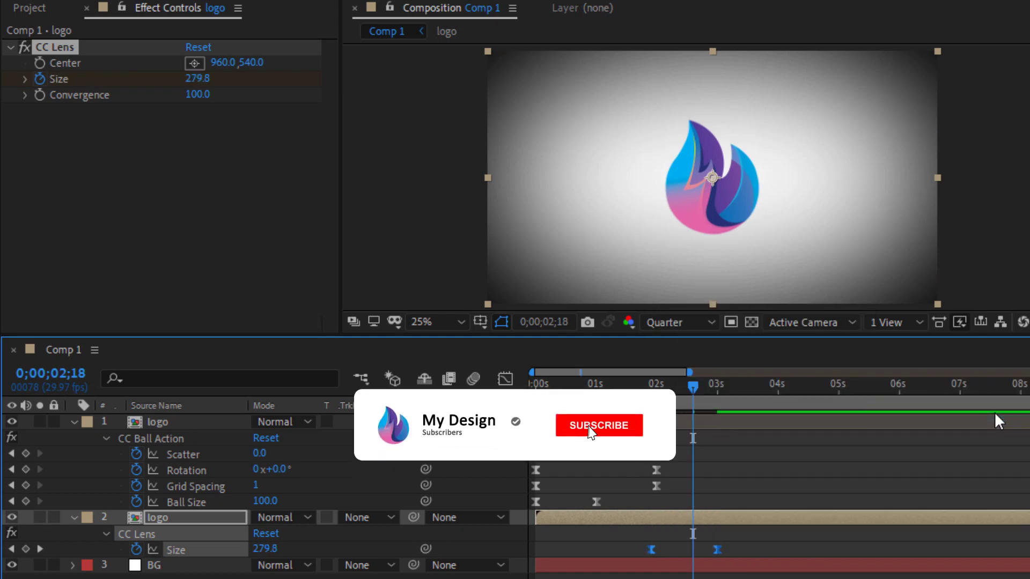
Collapse the properties of both logo layers and preview the eased animation from 0;00;00;00
left_click(73, 517)
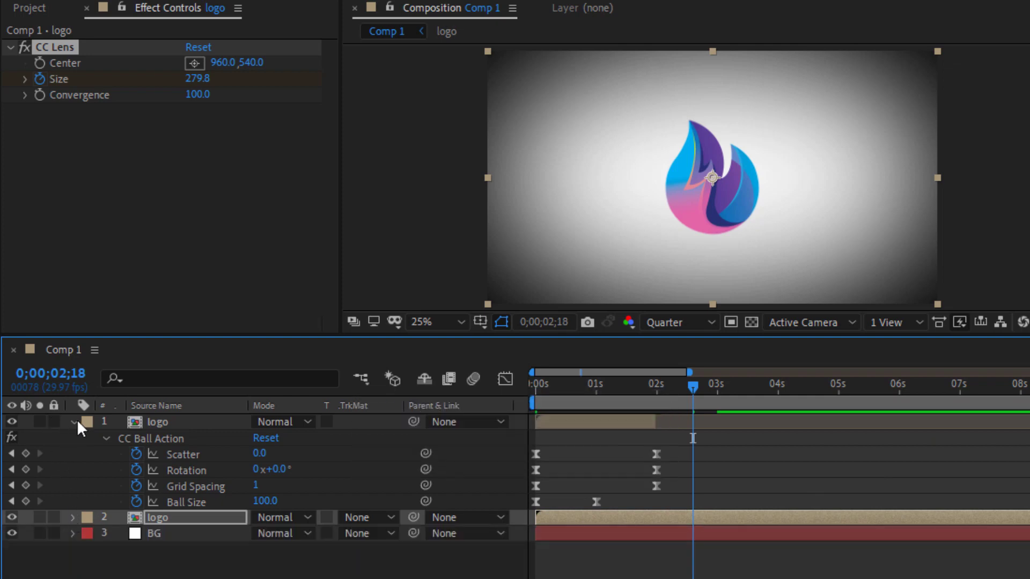
left_click(74, 421)
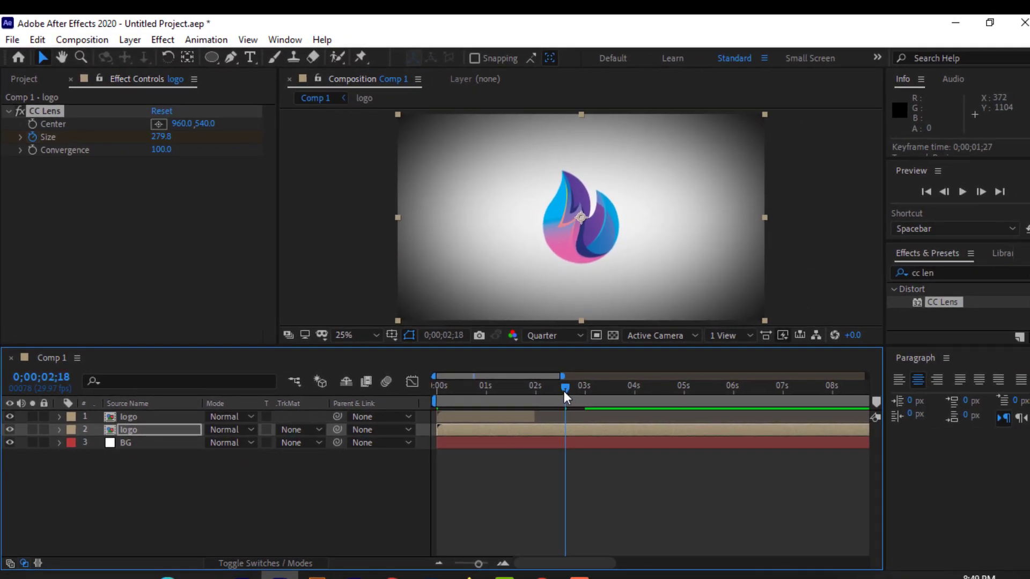
left_click_drag(564, 390, 426, 394)
key("space")
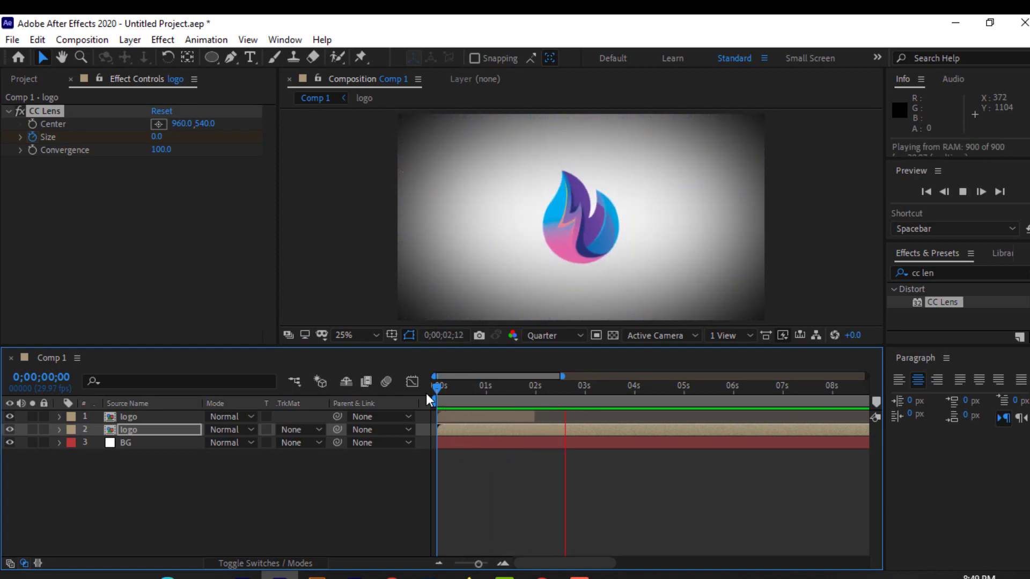
key("space")
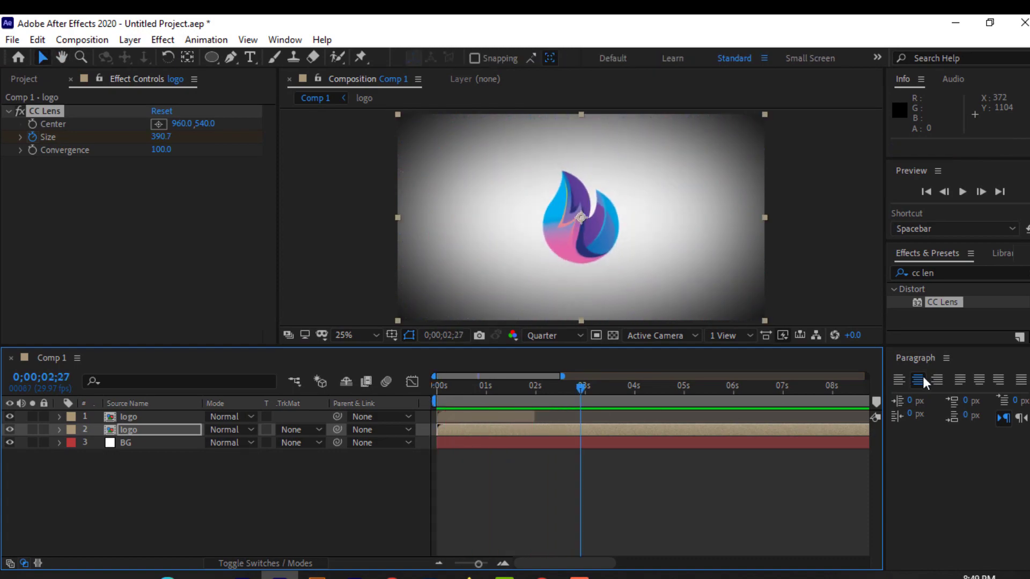
Find the CC Force Motion Blur effect and apply it to the upper logo layer
left_click(909, 274)
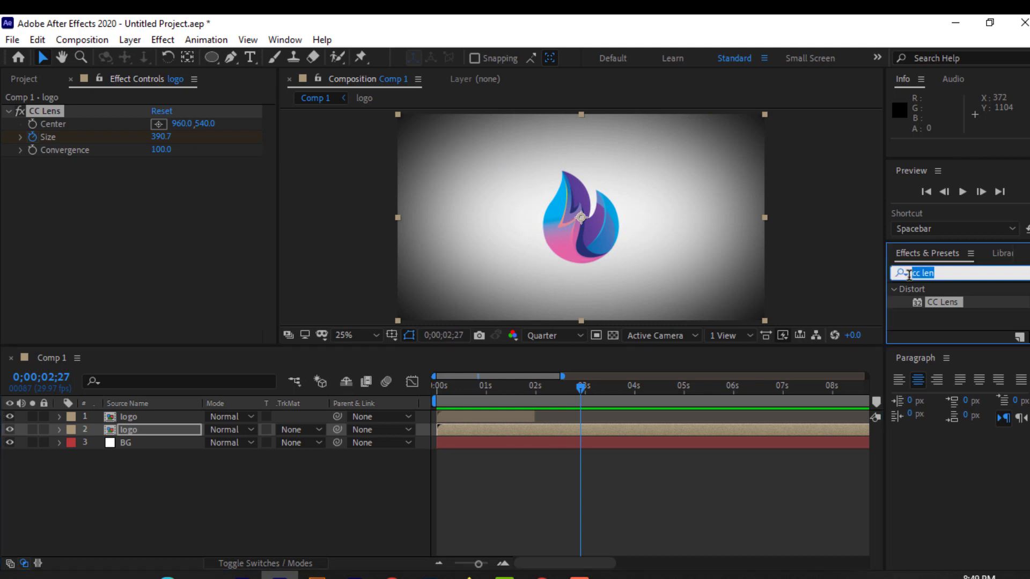
type("cc")
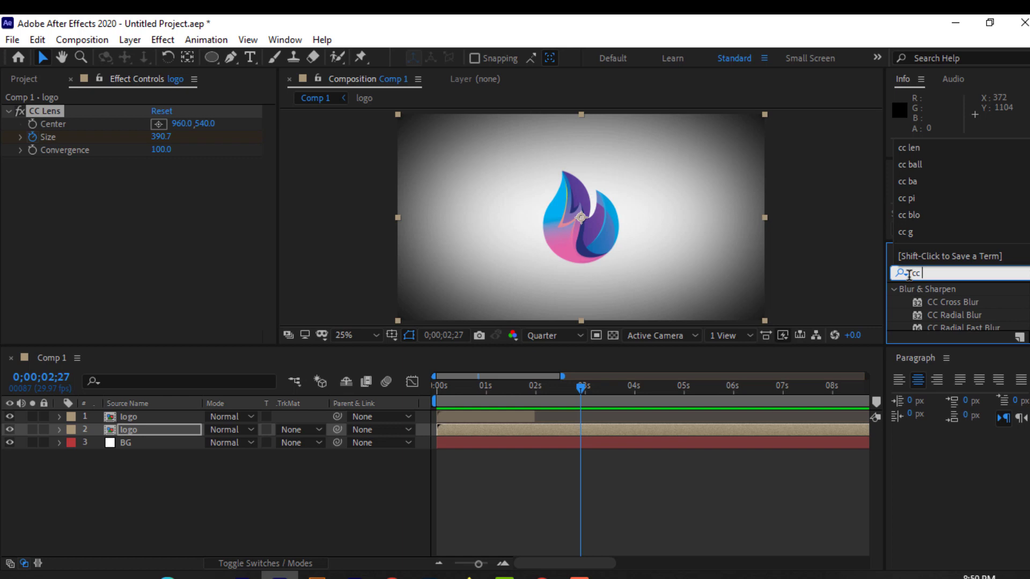
type(" fo")
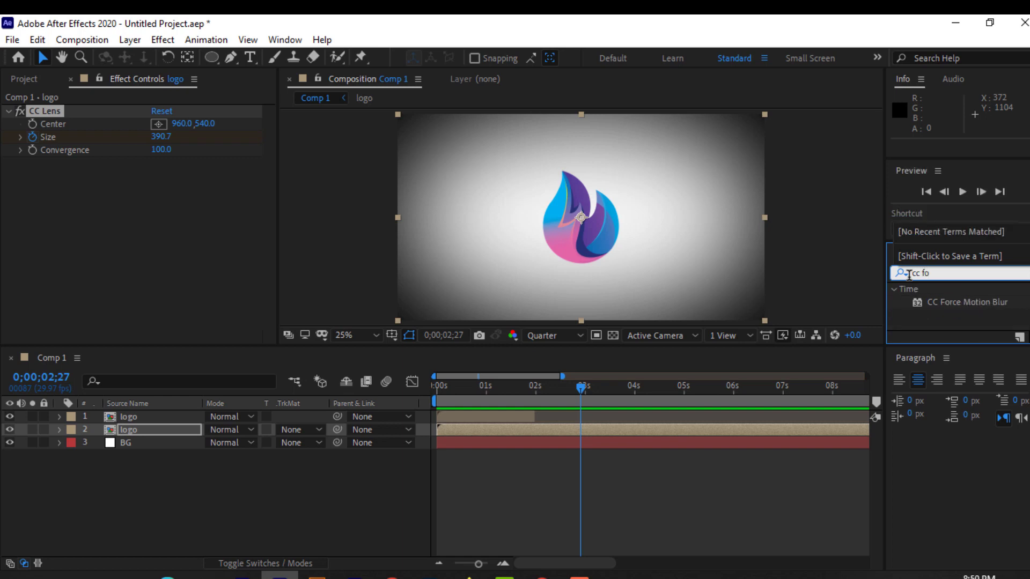
type("rce")
left_click(939, 303)
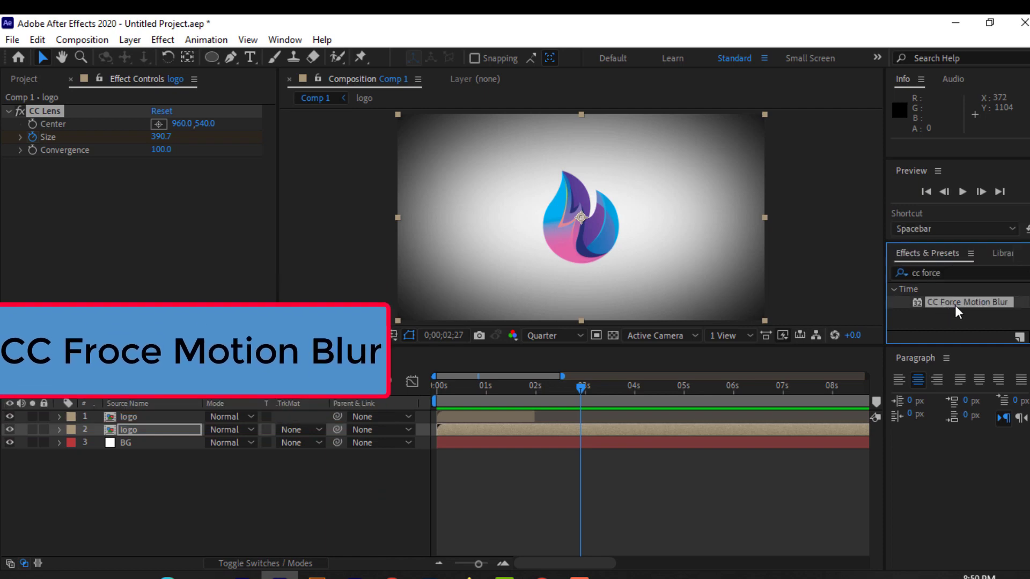
left_click_drag(957, 311, 148, 427)
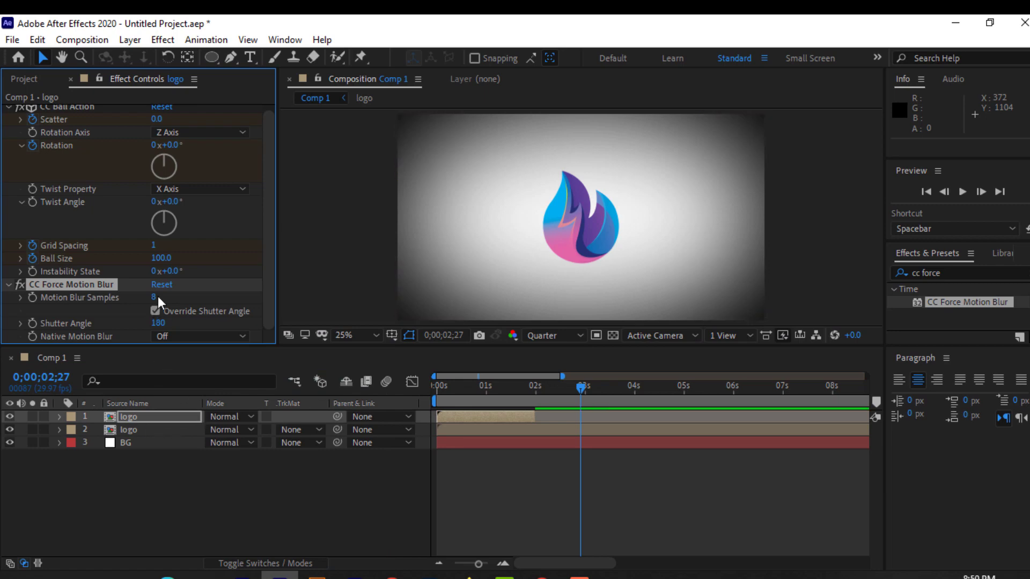
Set Motion Blur Samples to 100 in the upper logo layer's CC Force Motion Blur effect
left_click(153, 296)
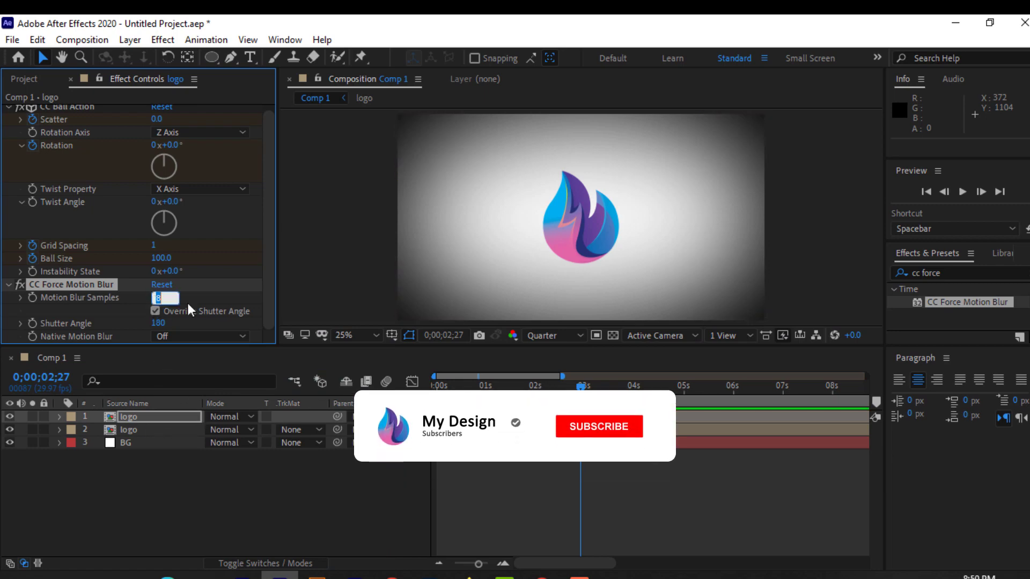
type("100")
key("Return")
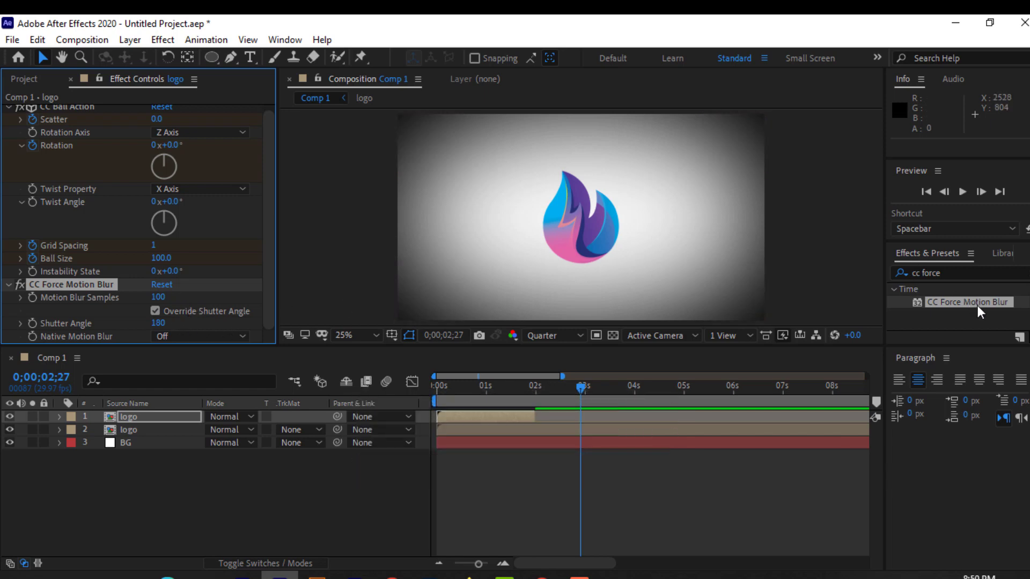
Apply CC Force Motion Blur to the lower logo layer and set its Shutter Angle to 100
left_click_drag(977, 311, 135, 435)
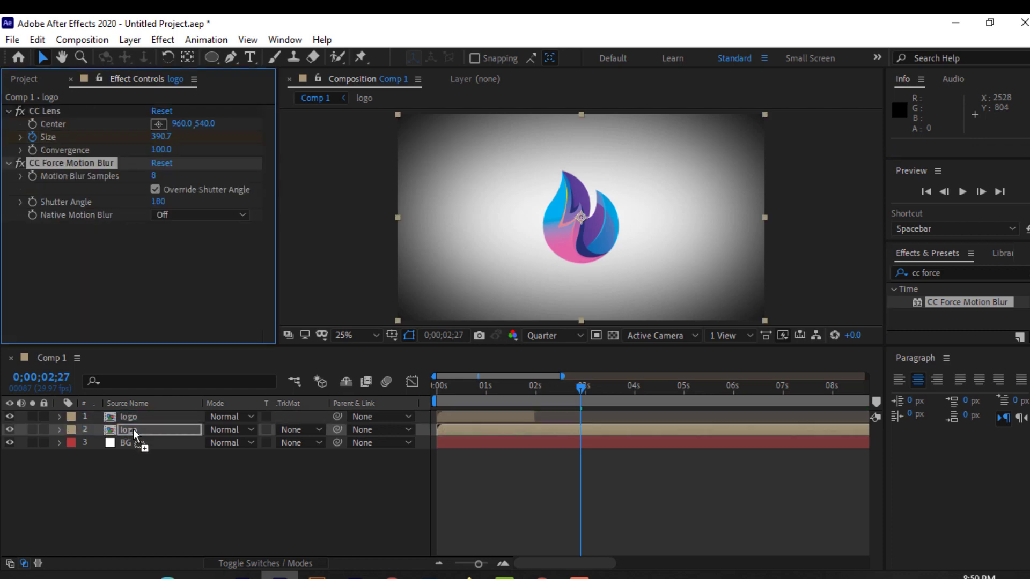
left_click(160, 203)
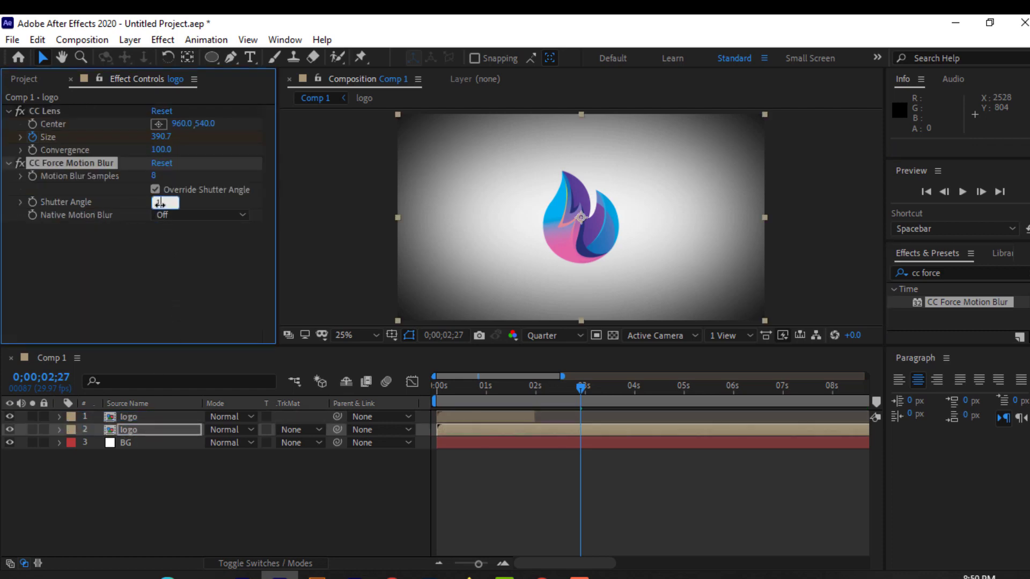
key("Return")
Preview the motion-blurred animation briefly from 0;00;00;00 and stop the playback
left_click_drag(581, 391, 435, 413)
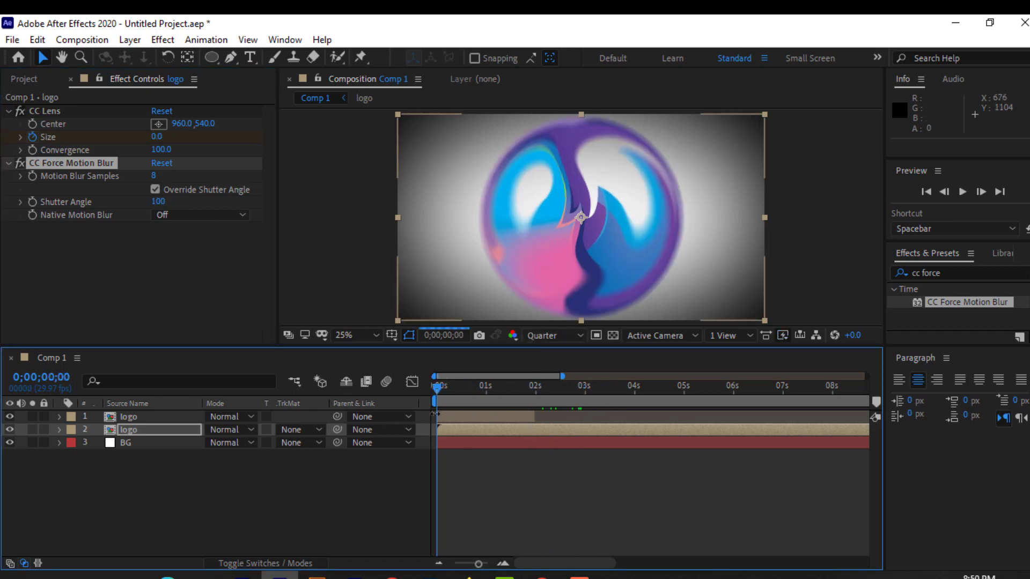
key("space")
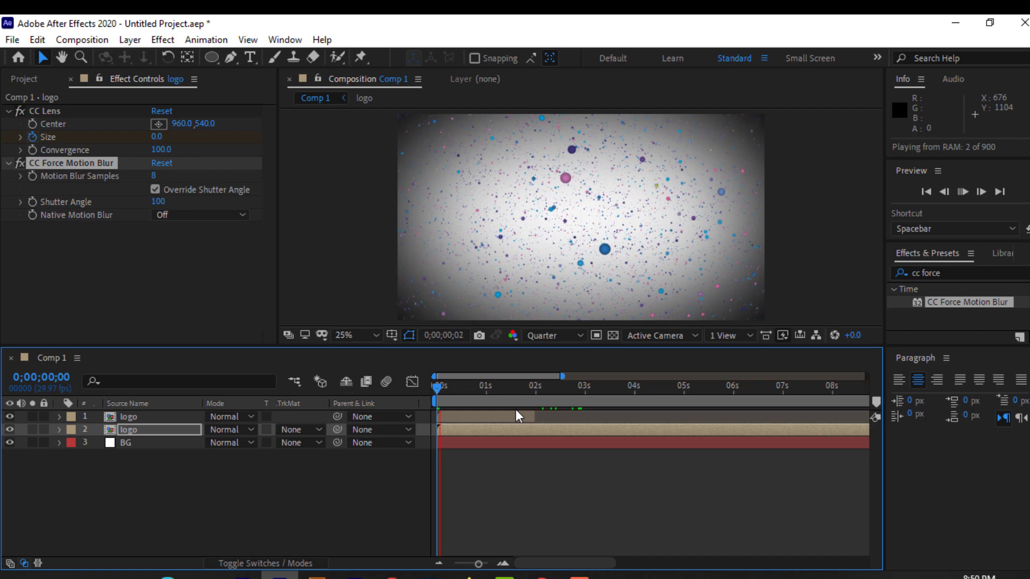
key("space")
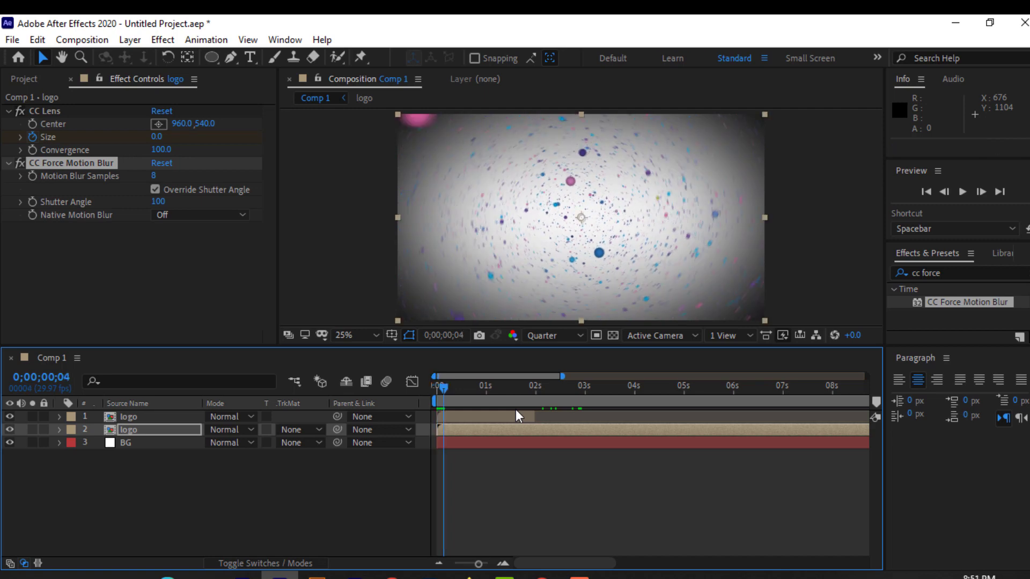
Set the composition preview resolution to Full and play the animation from 0;00;00;00
left_click(551, 336)
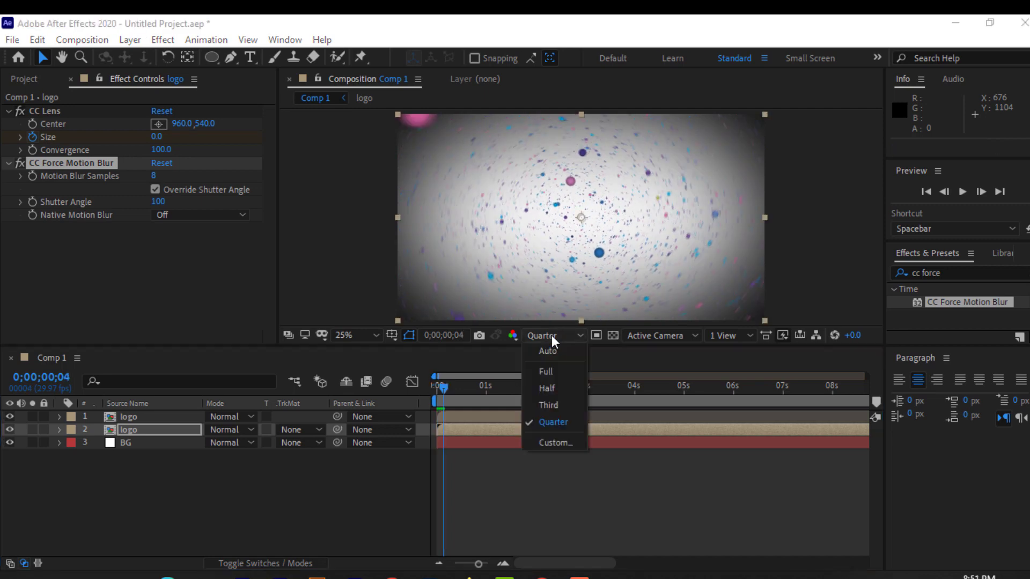
left_click(549, 371)
left_click(437, 390)
key("space")
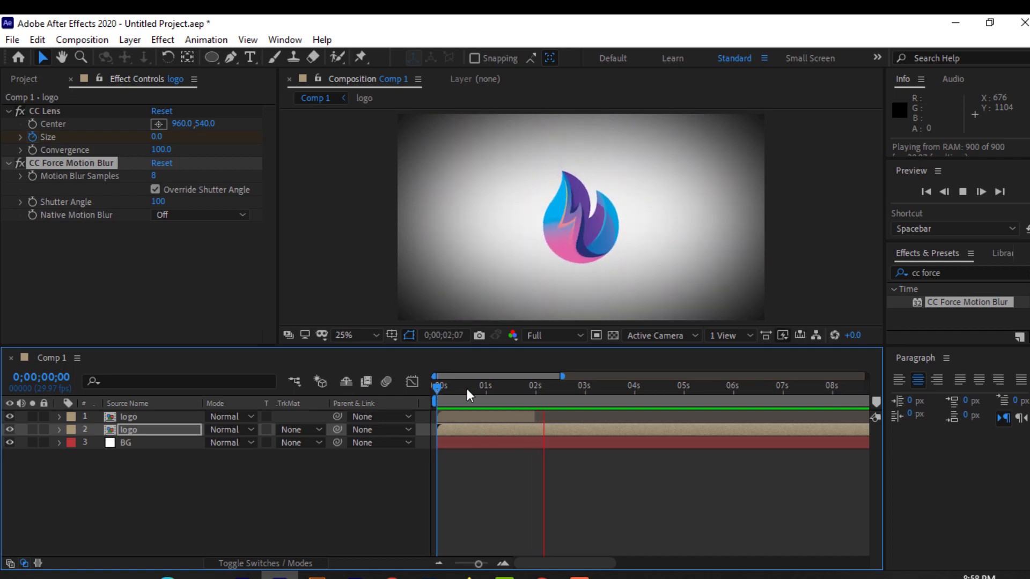
Shorten the work area to end at 0;00;10;00 and preview the animation from 0;00;00;00
left_click_drag(477, 563, 447, 566)
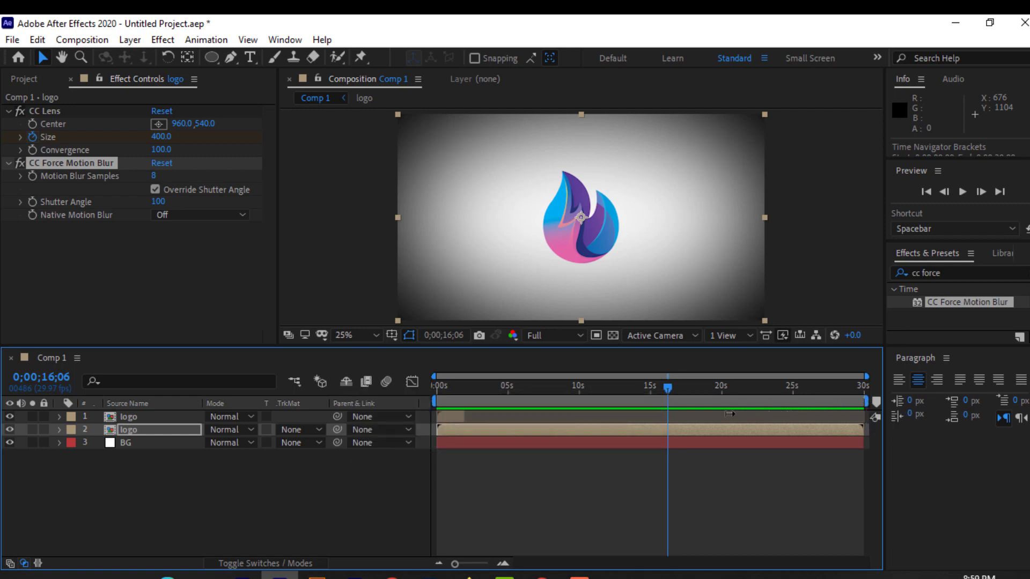
left_click_drag(729, 413, 584, 411)
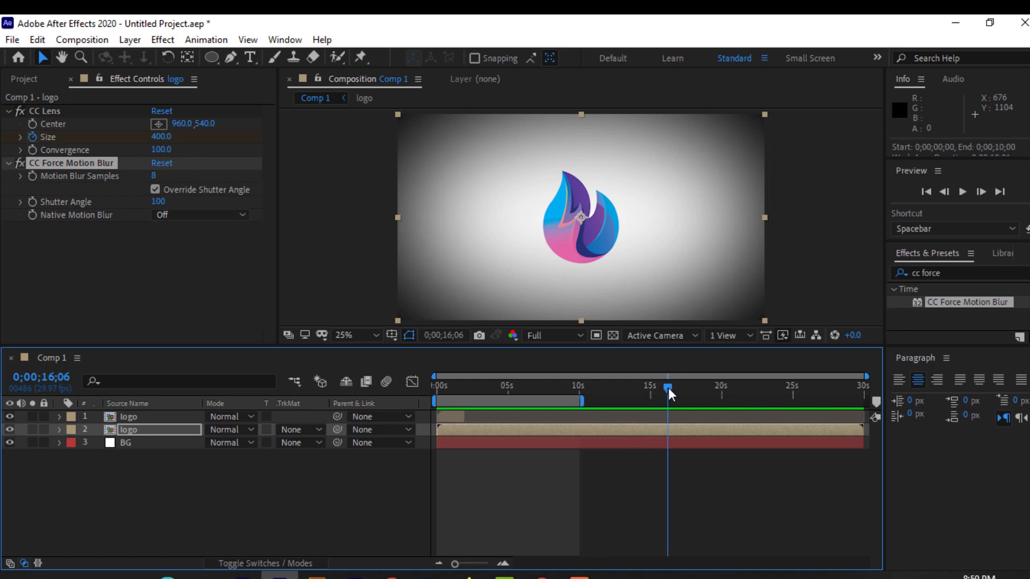
left_click_drag(669, 394, 409, 405)
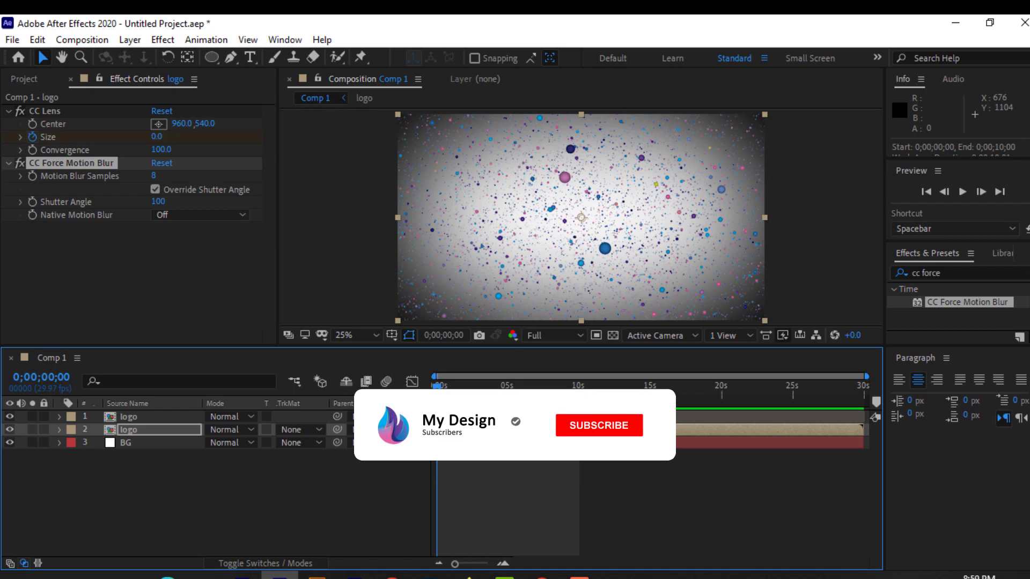
key("space")
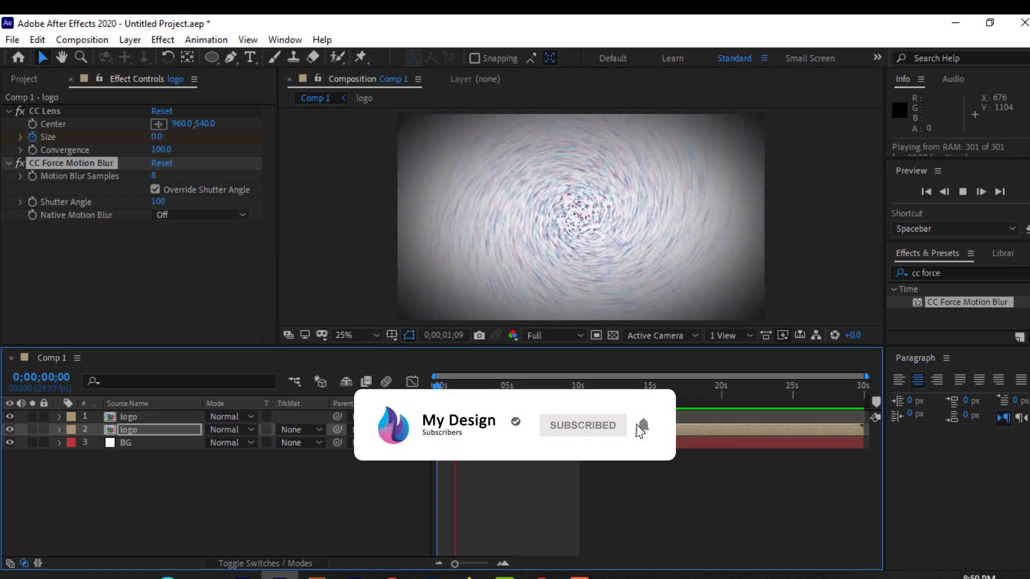